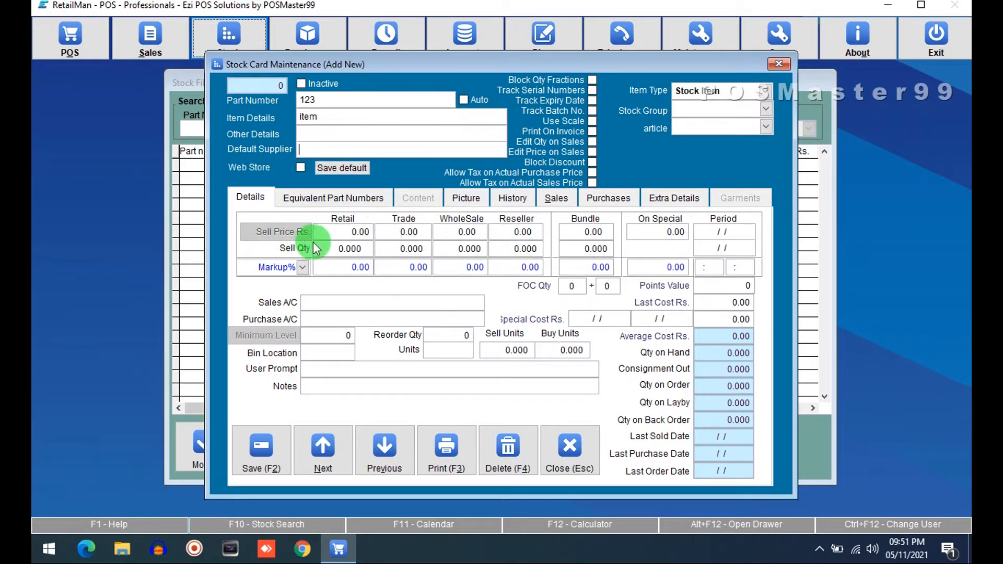
- Set the new stock item's retail sell price to 100
click(332, 230)
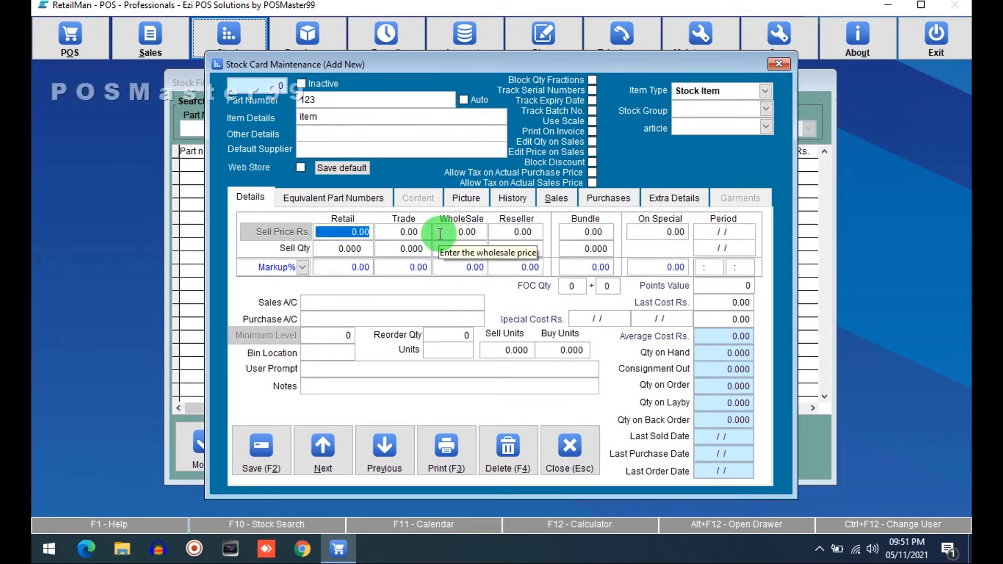
text(100 .)
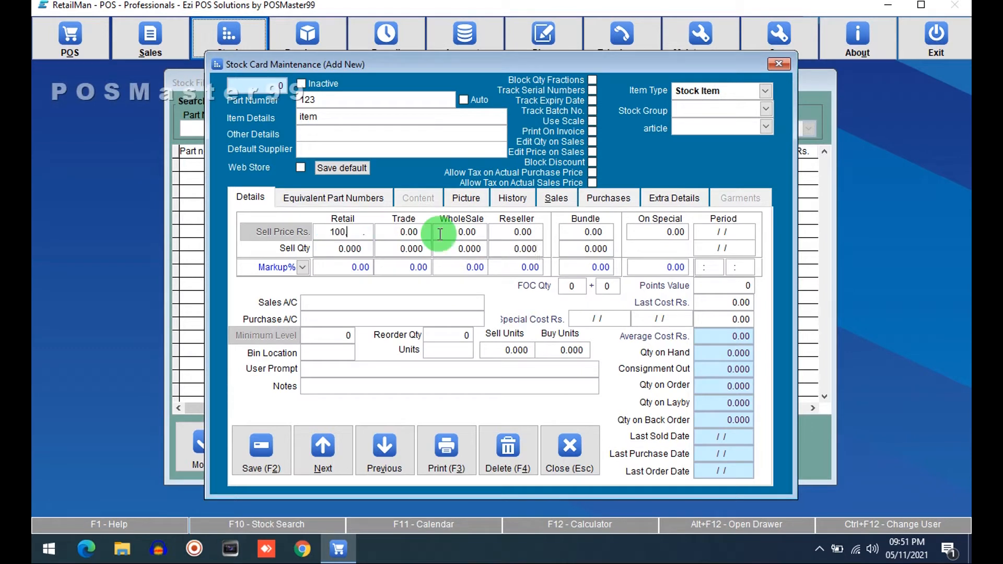
key(Return)
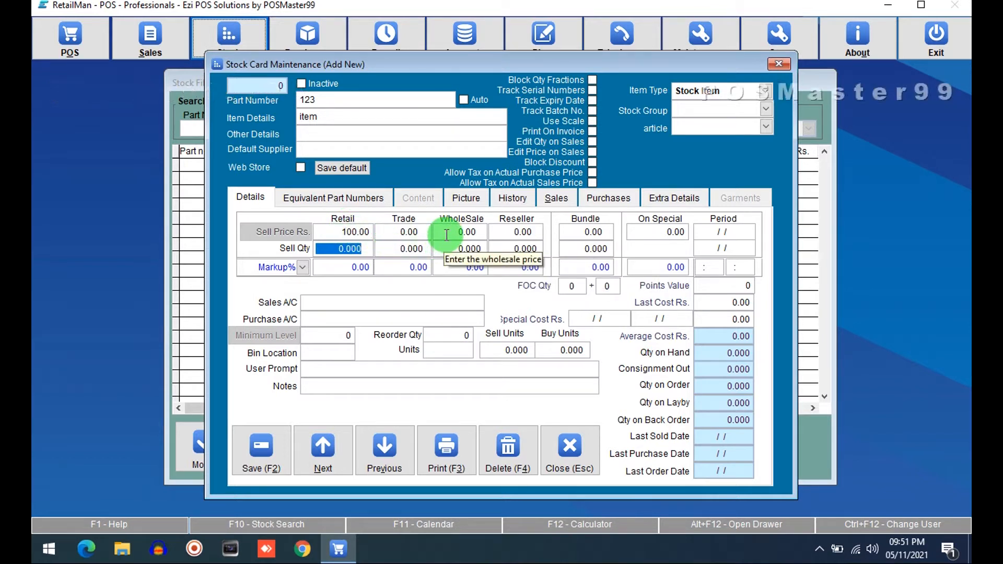
- Set the item's trade sell price to 80
click(384, 232)
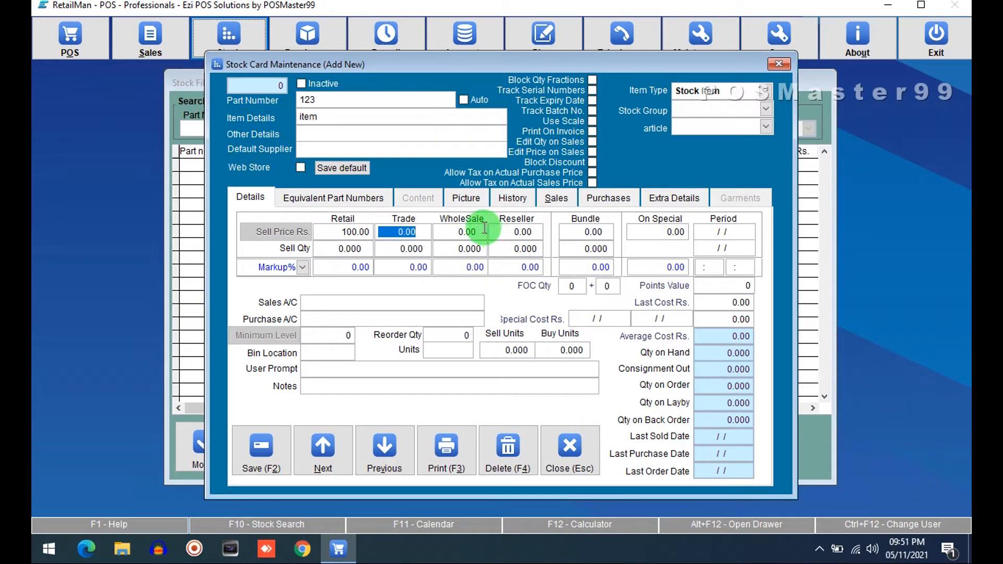
text(80)
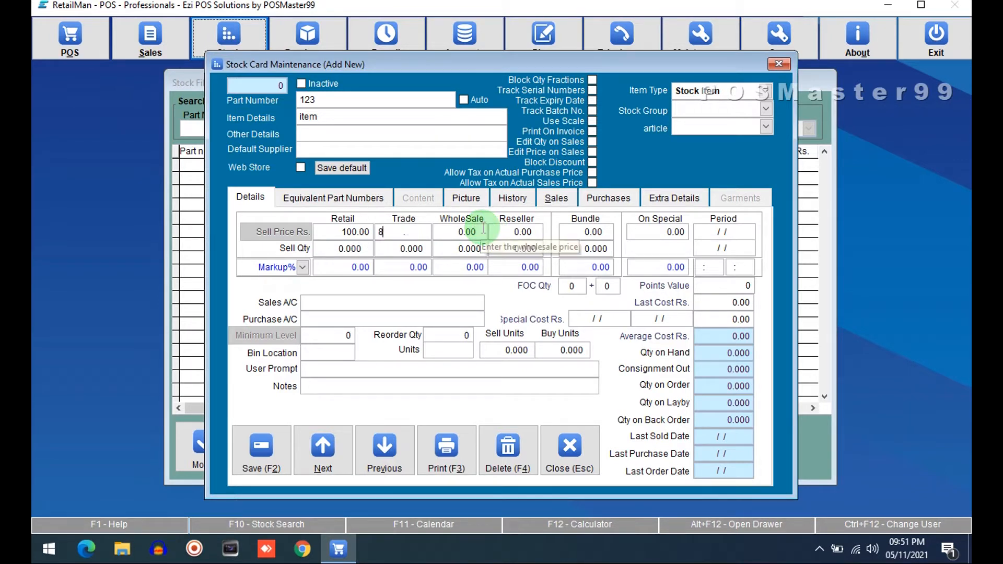
key(Return)
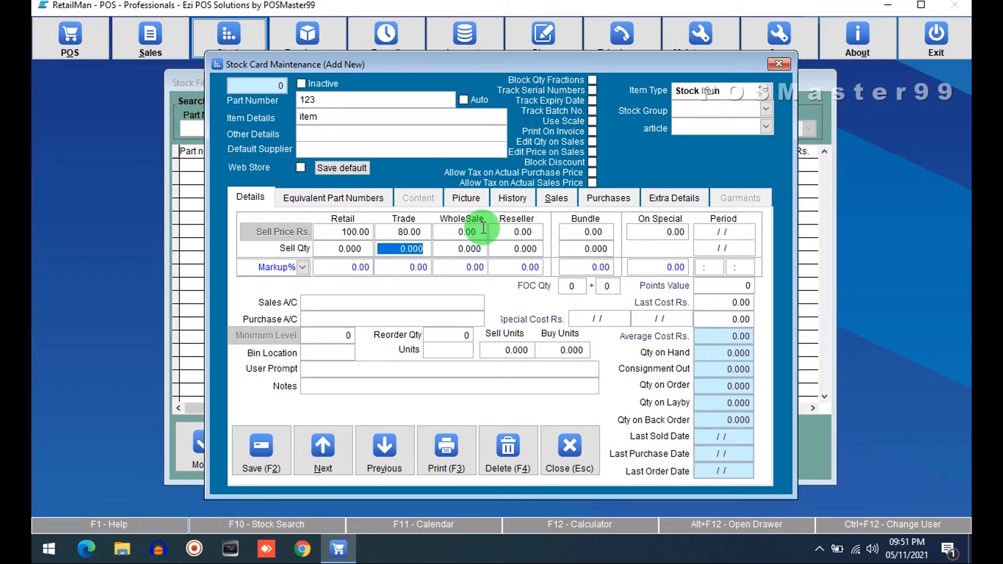
key(Up)
key(Up)
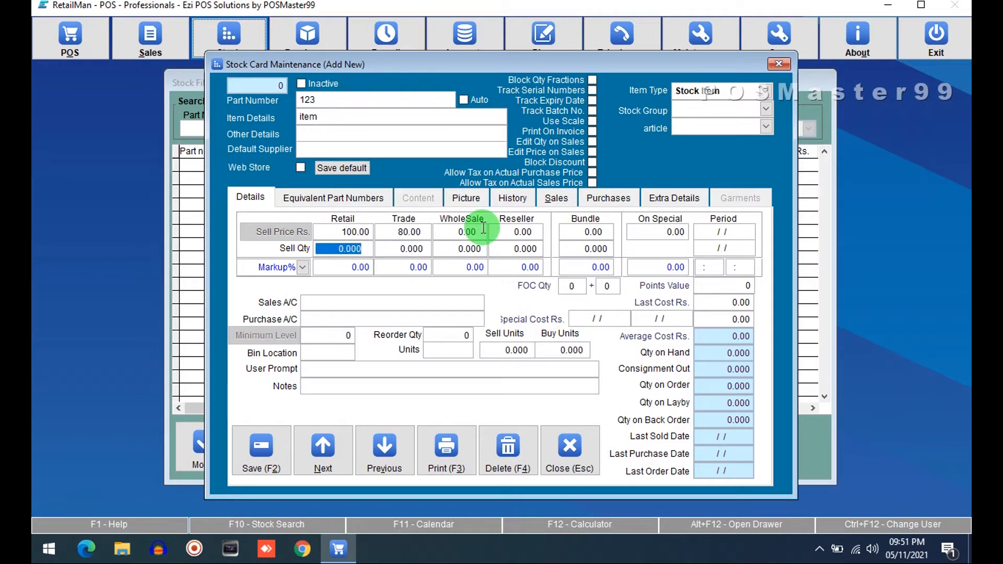
key(Up)
key(Down)
key(Down)
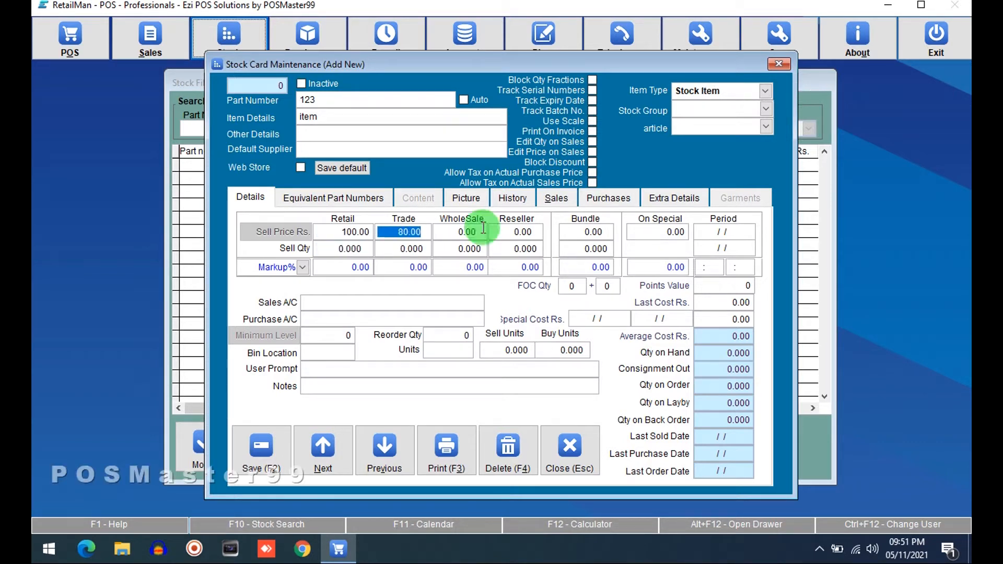
- Set the stock item's last cost to Rs. 70
click(710, 302)
text(70)
key(Return)
click(740, 302)
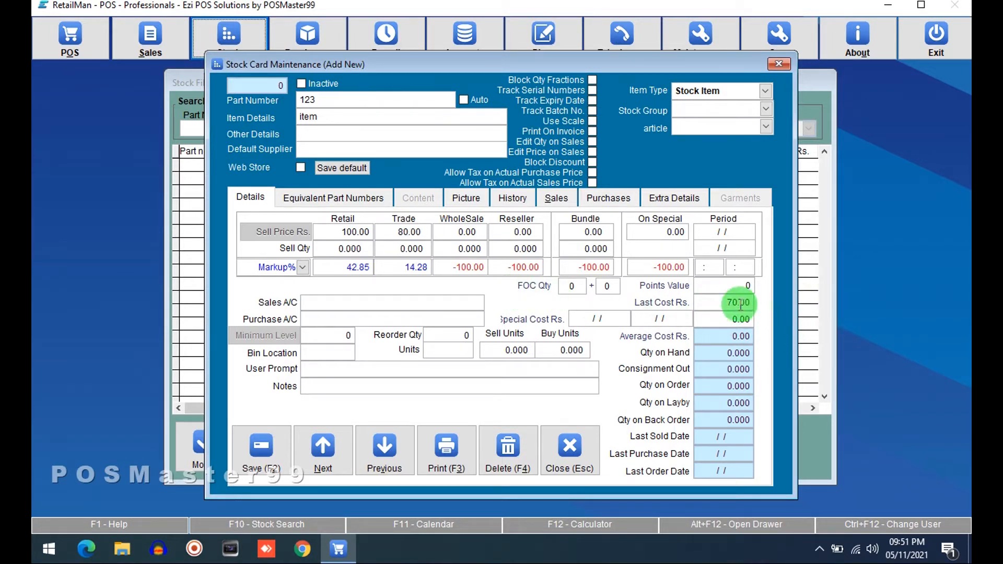
click(394, 233)
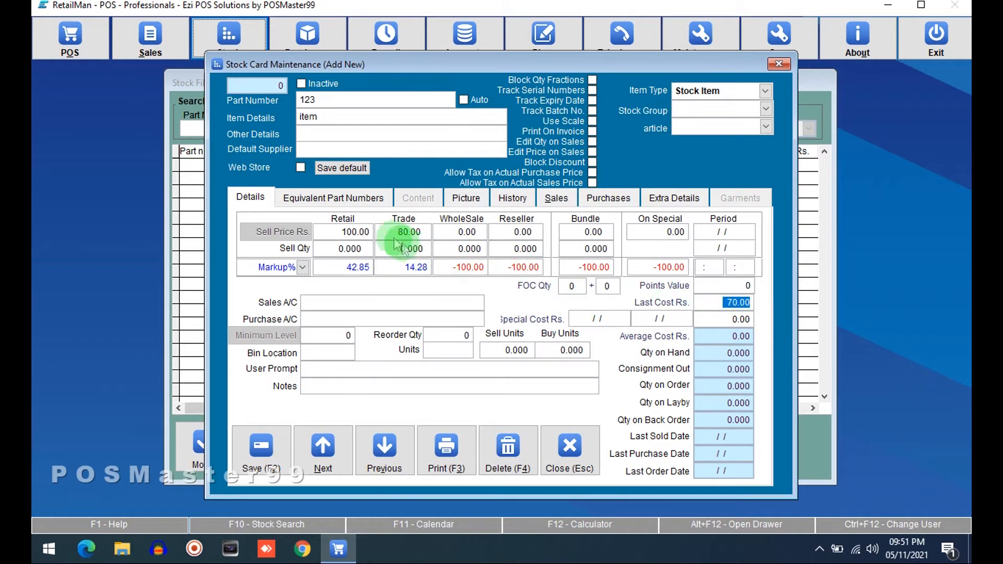
drag(390, 233, 422, 231)
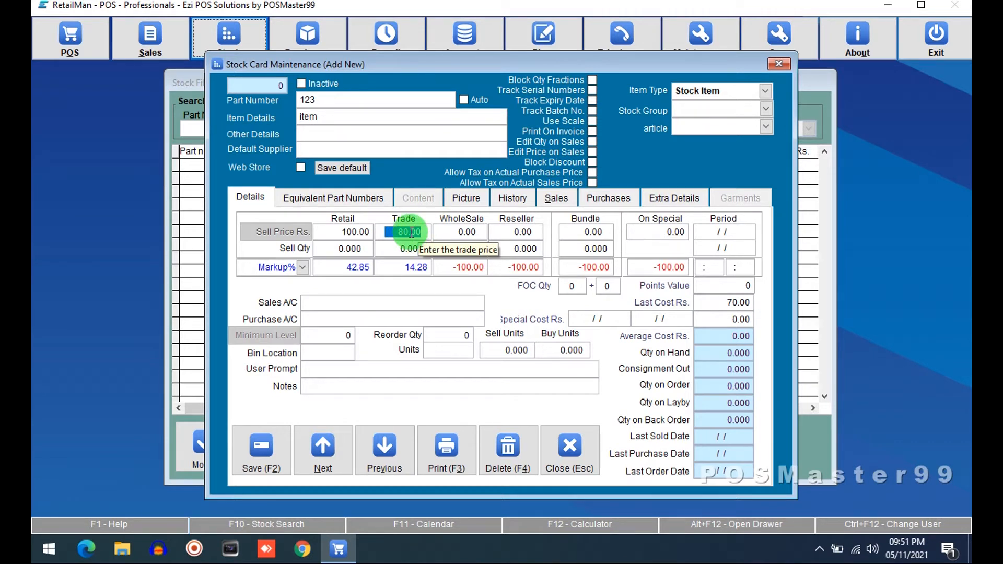
click(337, 231)
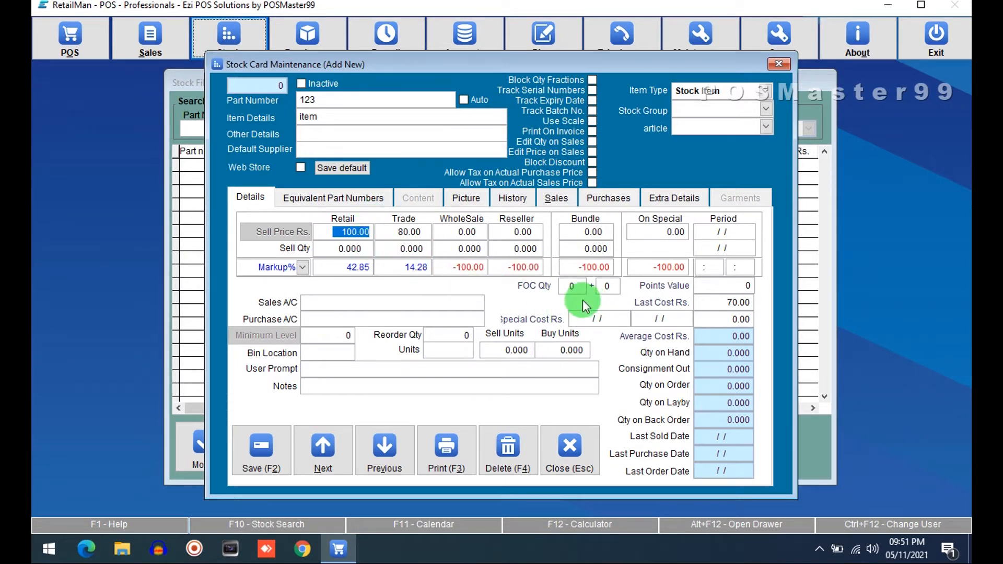
- Set the item's FOC quantity to 12 + 1
click(571, 288)
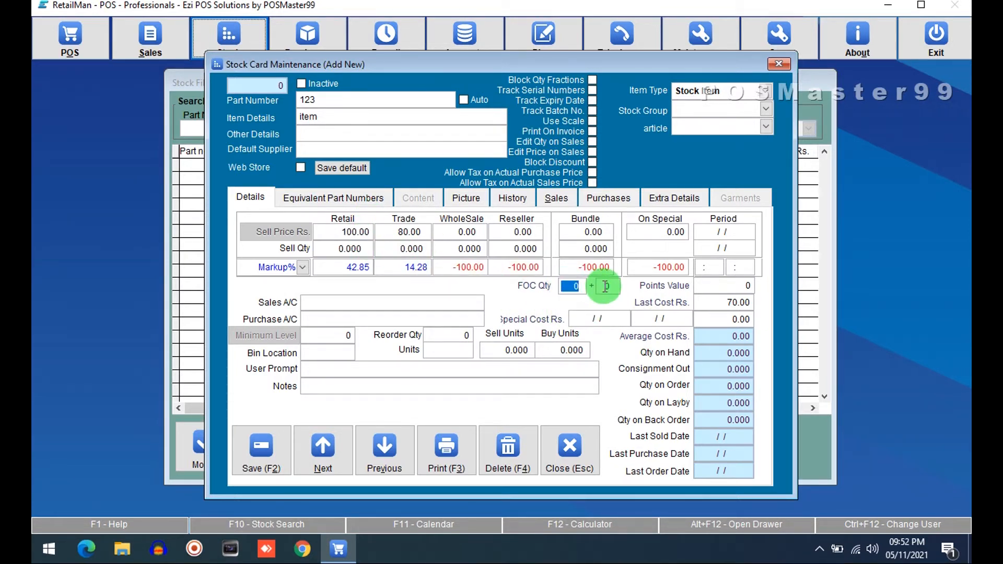
text(12)
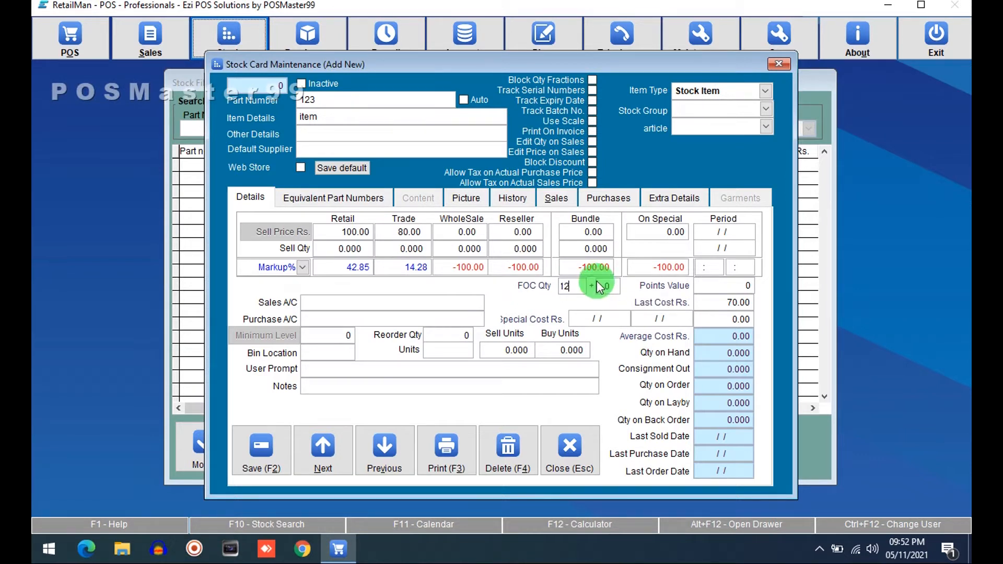
click(599, 286)
text(1)
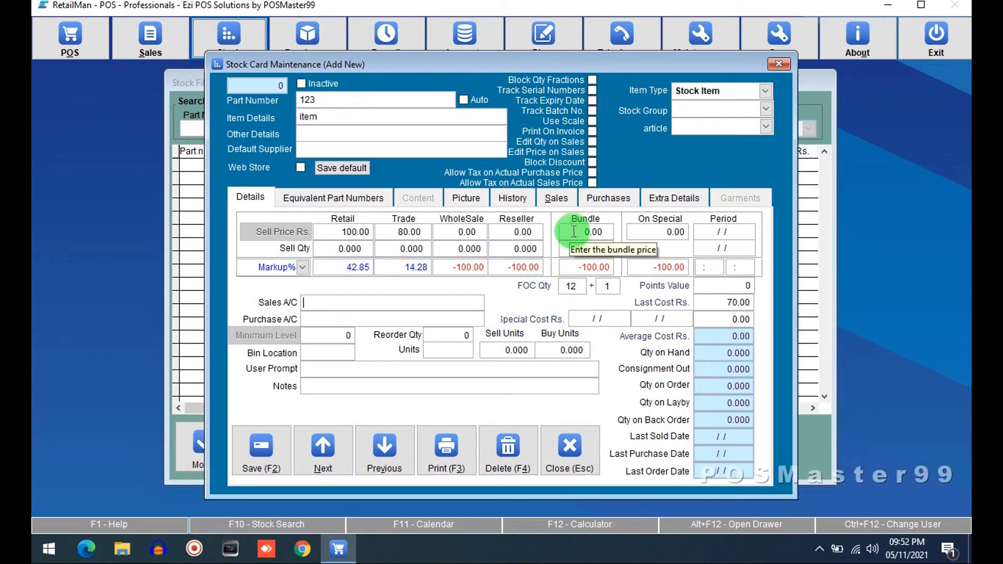
- Define the bundle offer with a sell quantity of 10 and a bundle price of 950
click(579, 250)
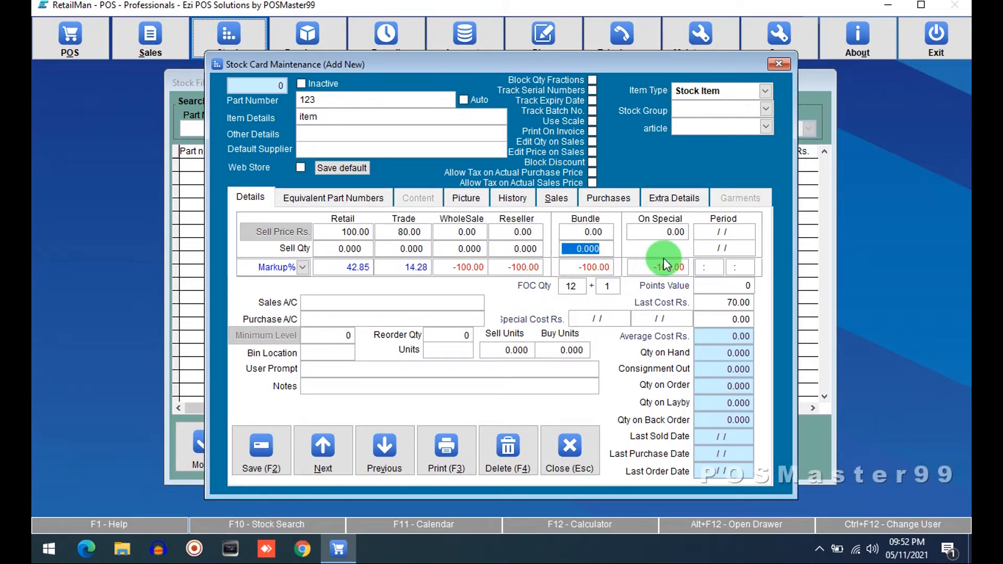
text(10 .)
key(Tab)
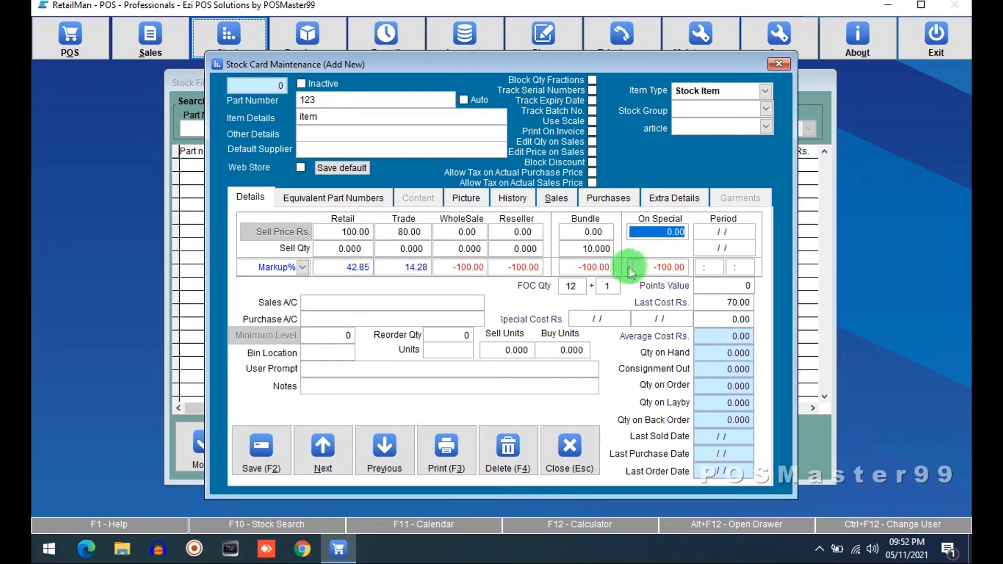
click(582, 231)
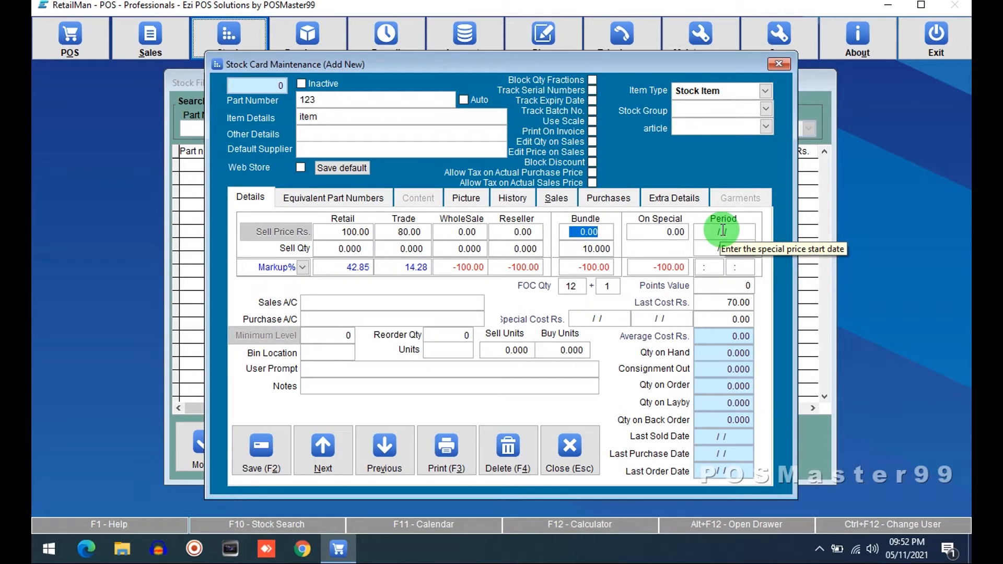
text(95)
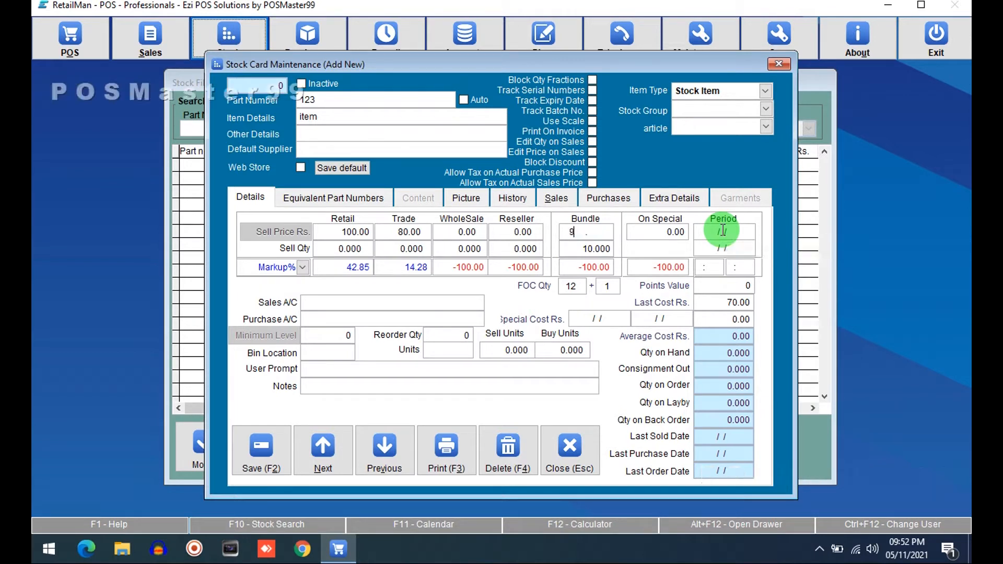
text(0)
key(Tab)
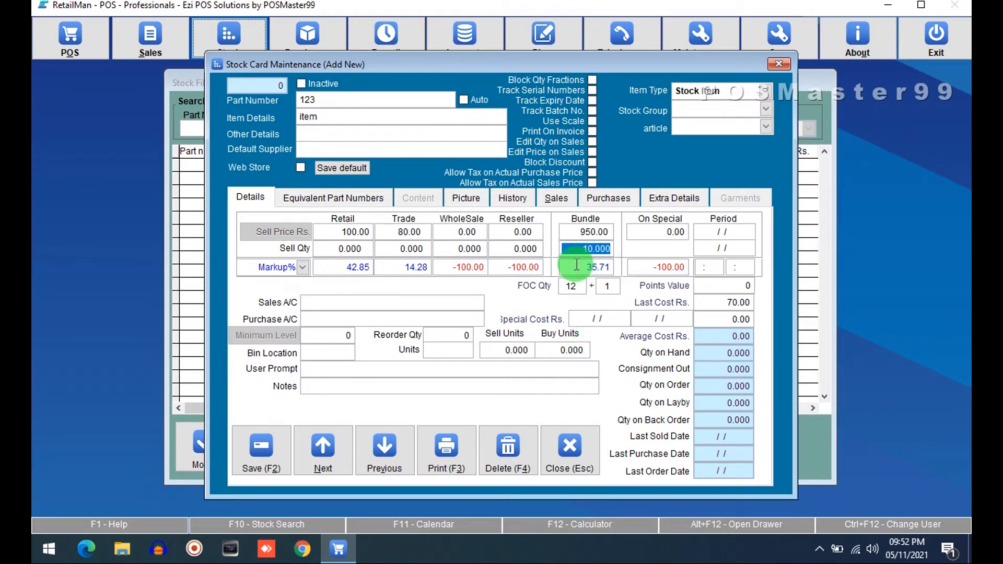
- Set the item's trade sell price to 95
click(456, 231)
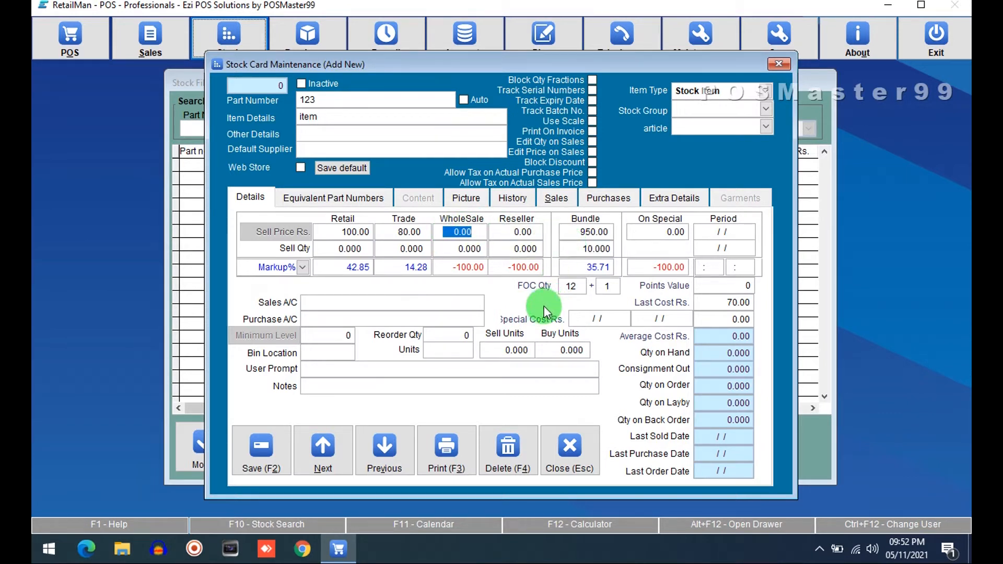
click(399, 232)
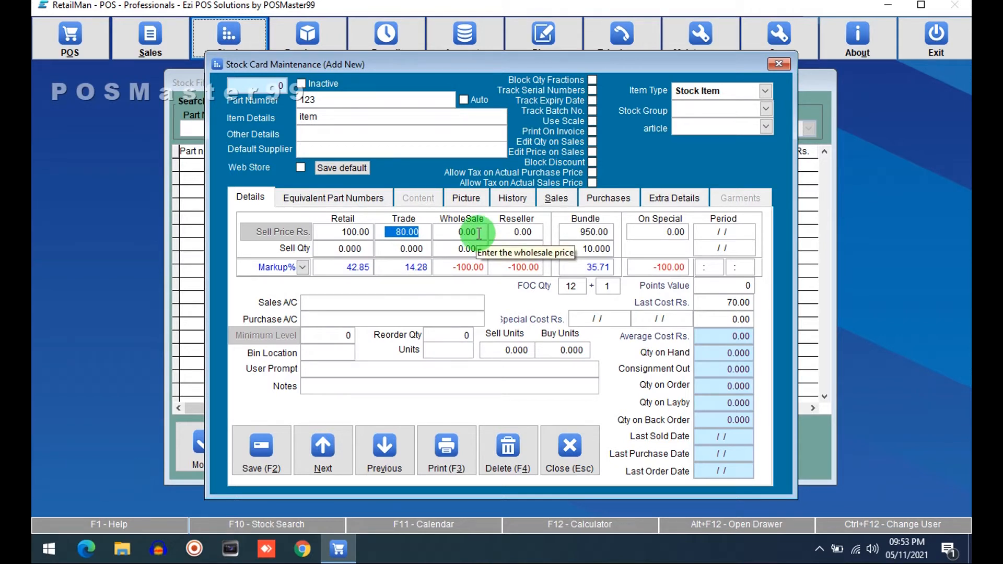
text(90 .)
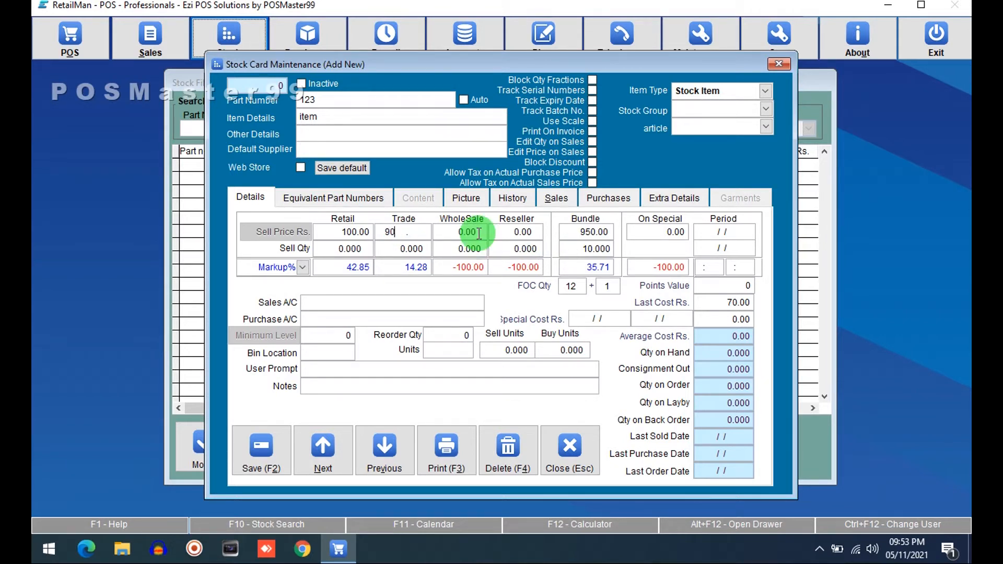
key(BackSpace)
text(5)
key(Tab)
- Set the wholesale sell price to 90 and the reseller sell price to 85
key(Tab)
text(9)
key(Tab)
key(Tab)
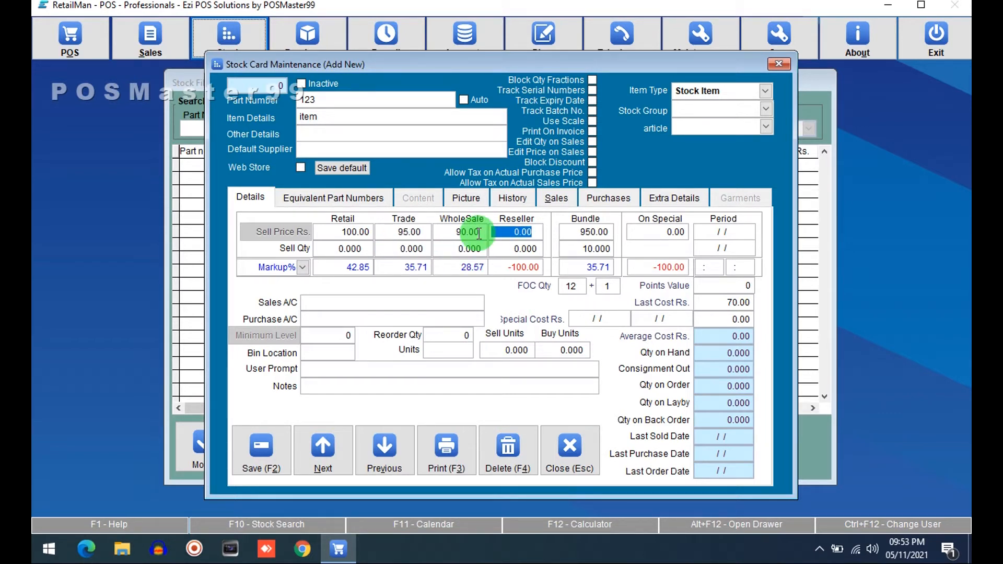
text(8)
text(5)
key(Tab)
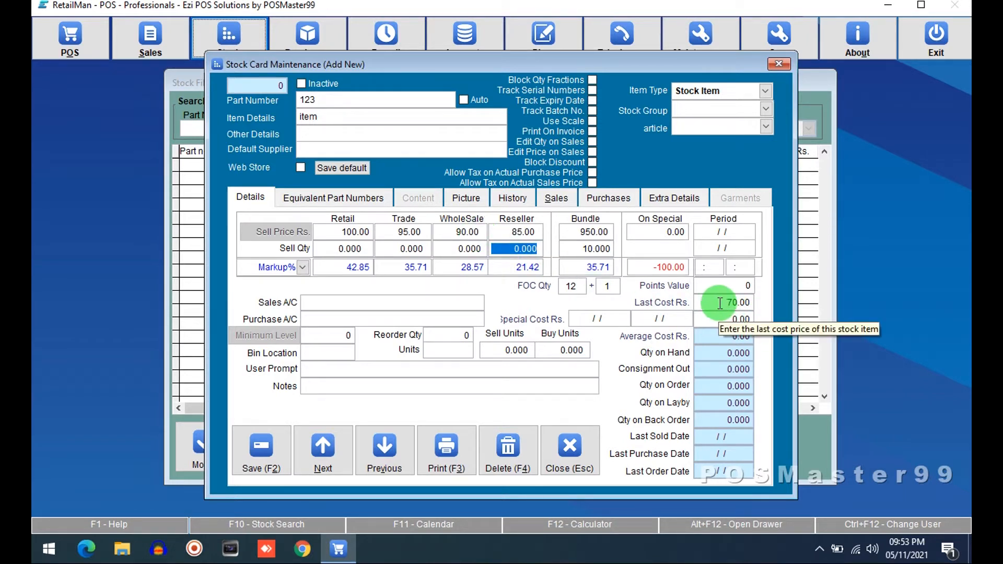
click(336, 231)
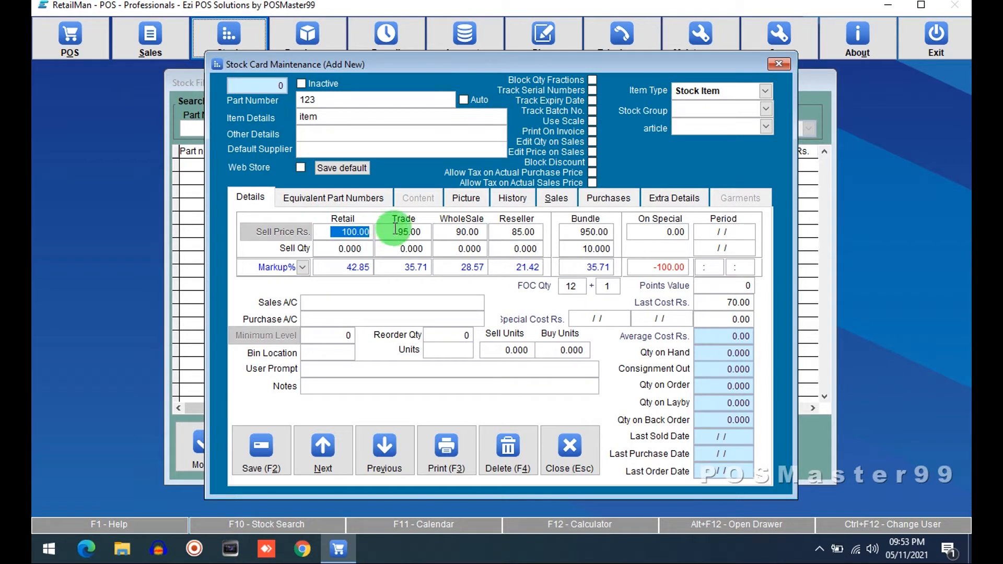
click(399, 232)
click(446, 231)
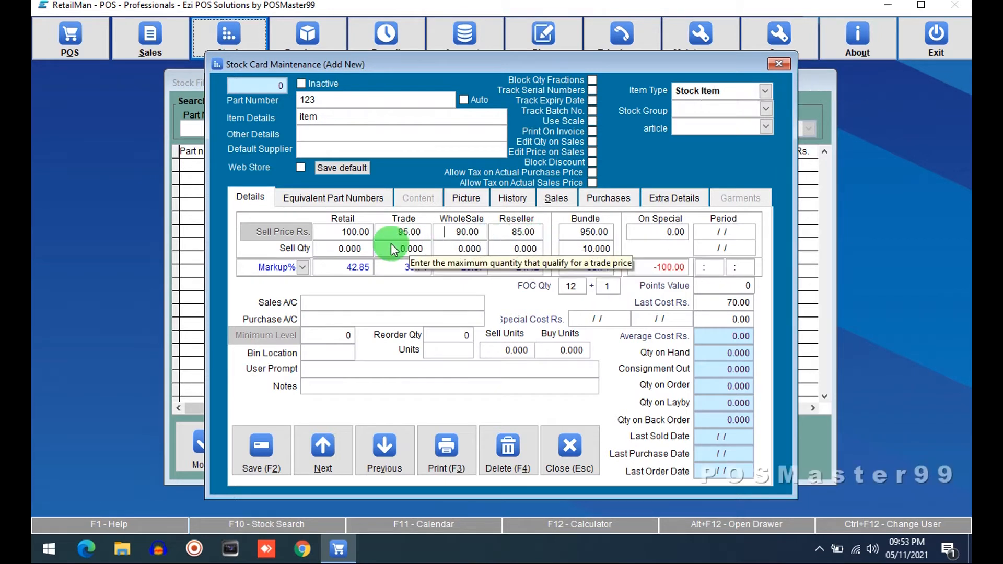
click(323, 232)
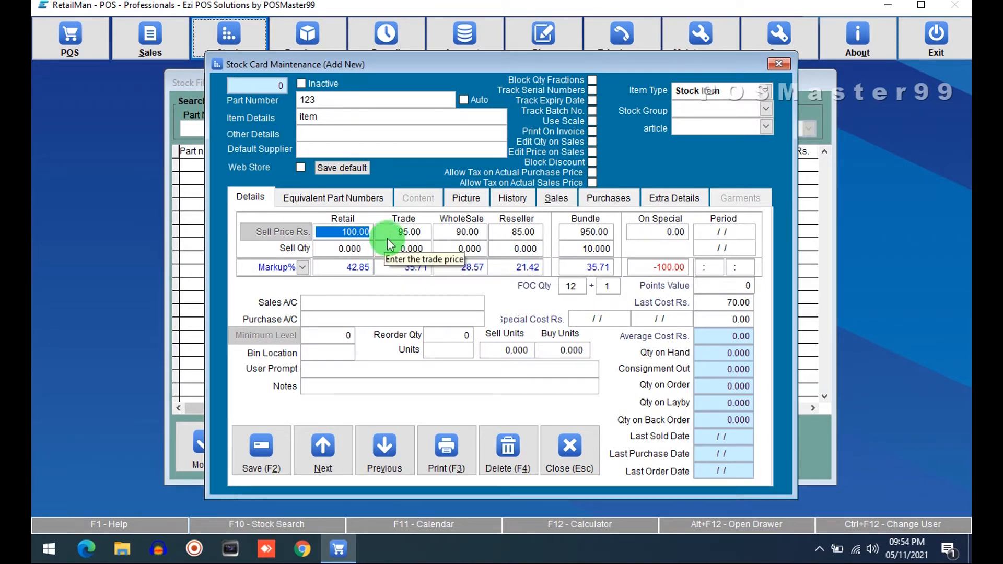
click(332, 231)
click(398, 232)
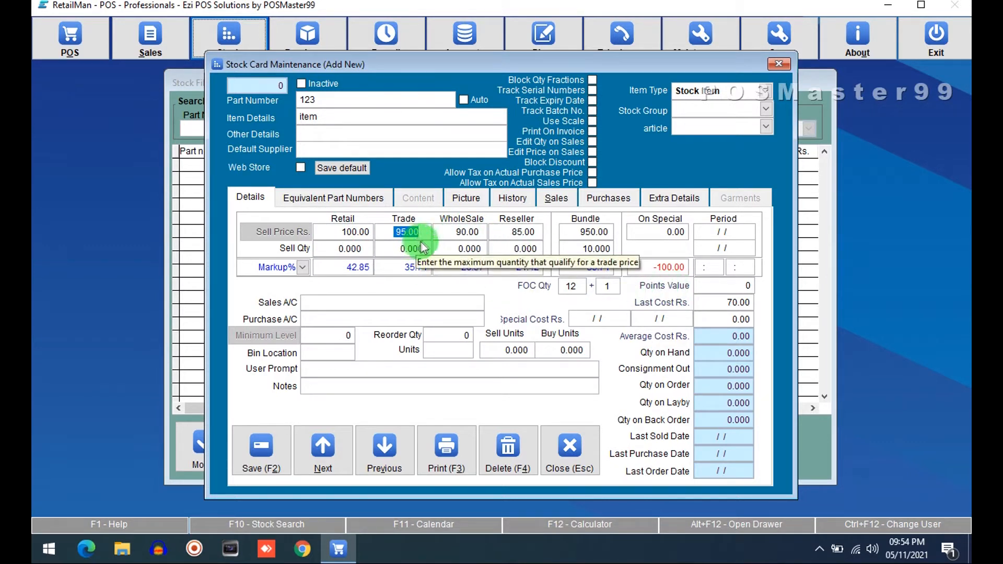
click(715, 303)
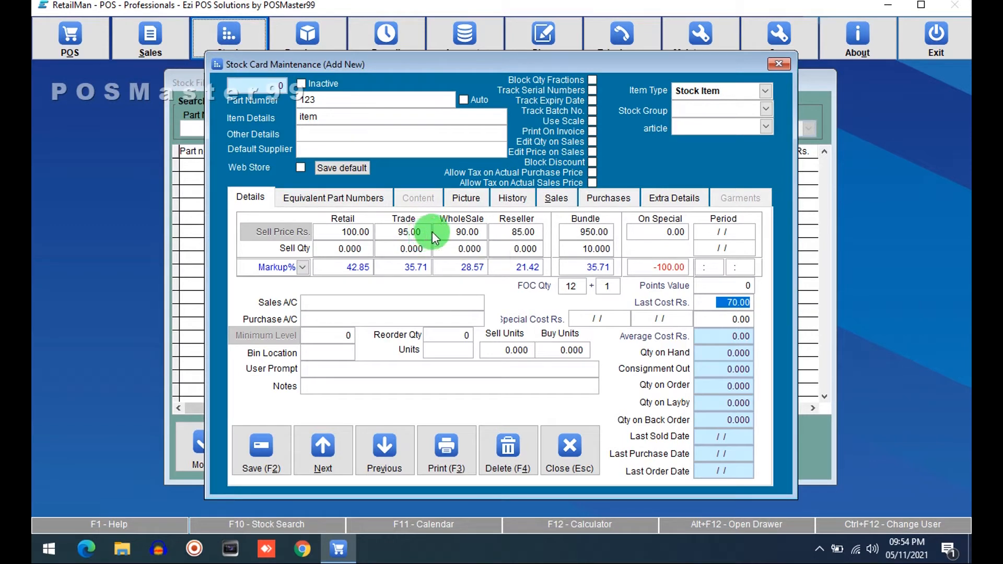
- Set the qualifying sell quantity to 1 for the retail price and 10 for the trade price
click(329, 251)
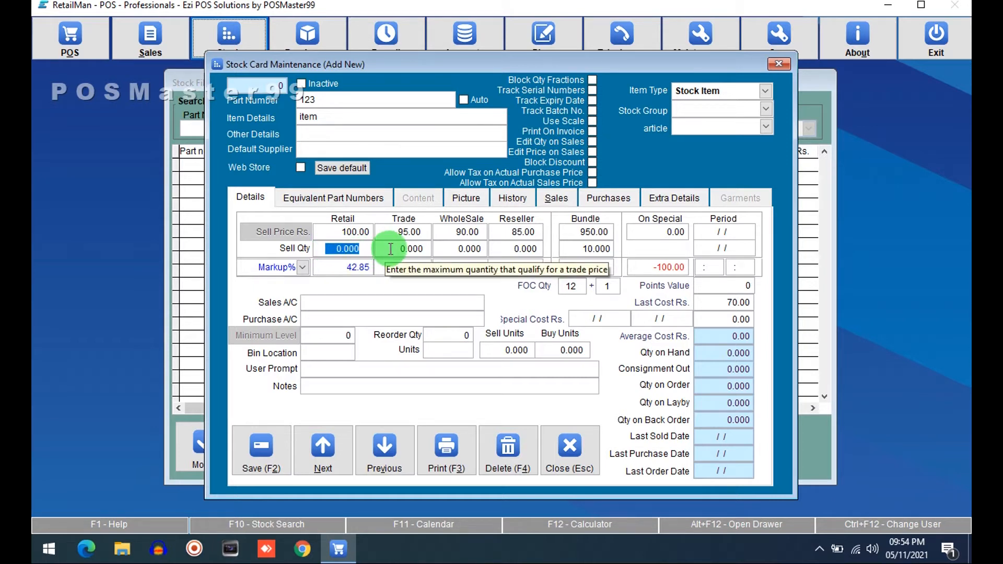
text(1)
key(Tab)
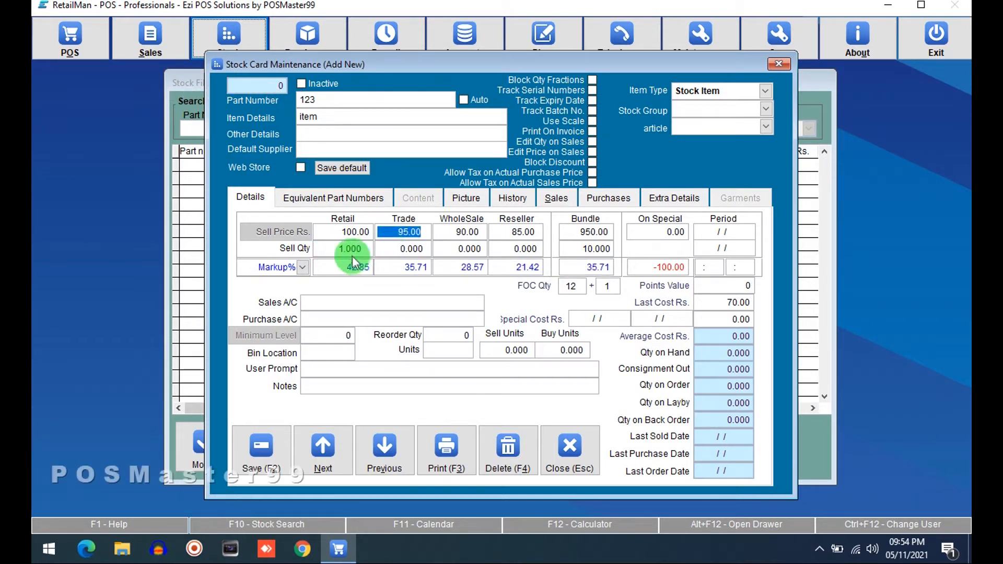
click(354, 230)
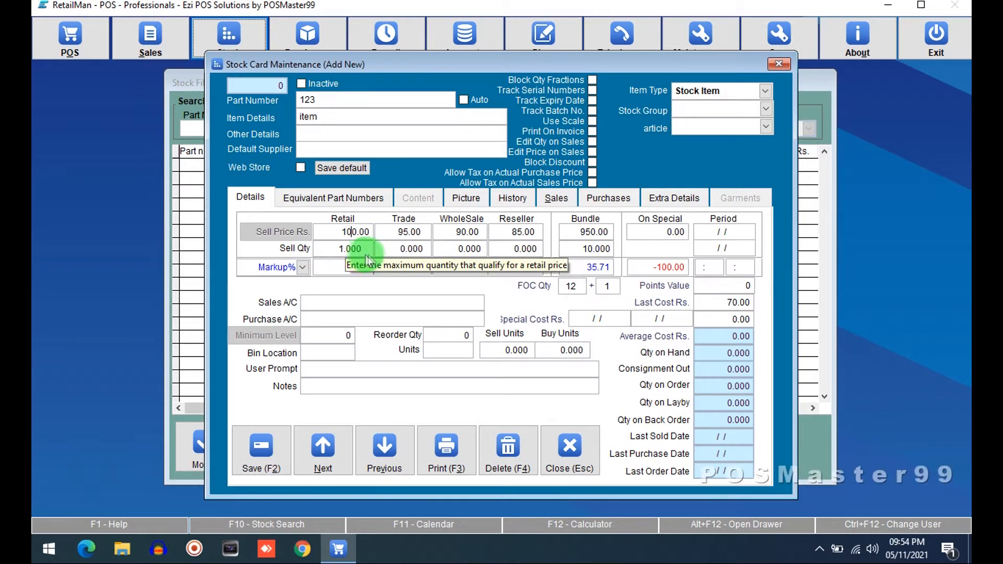
click(407, 249)
text(10)
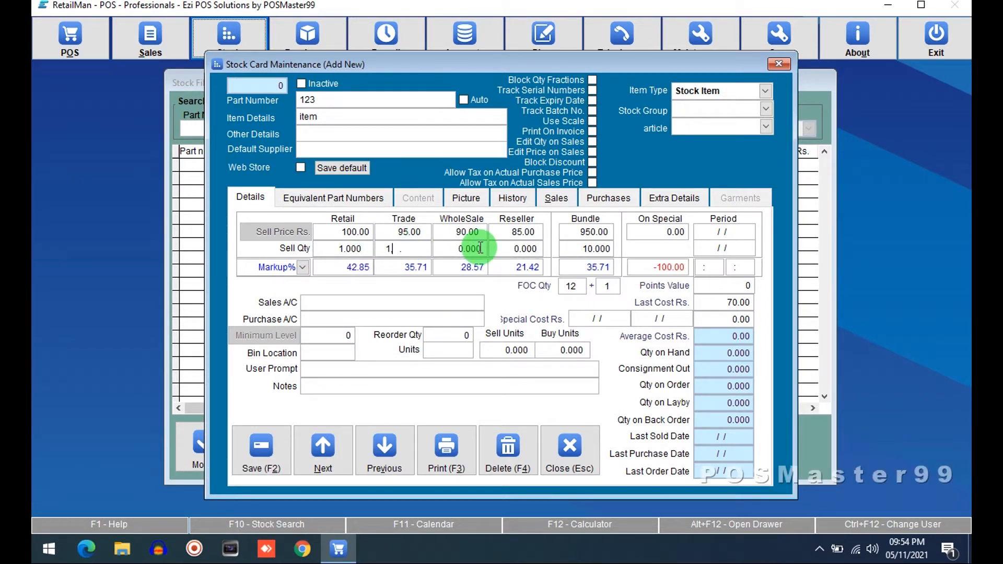
key(Return)
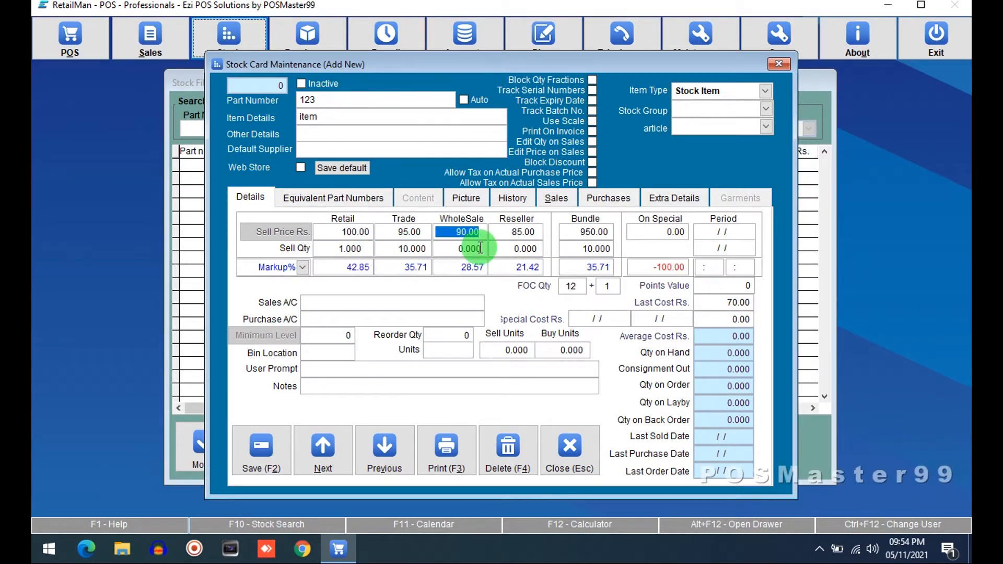
- Set the qualifying sell quantity to 20 for the wholesale price and 30 for the reseller price
click(479, 248)
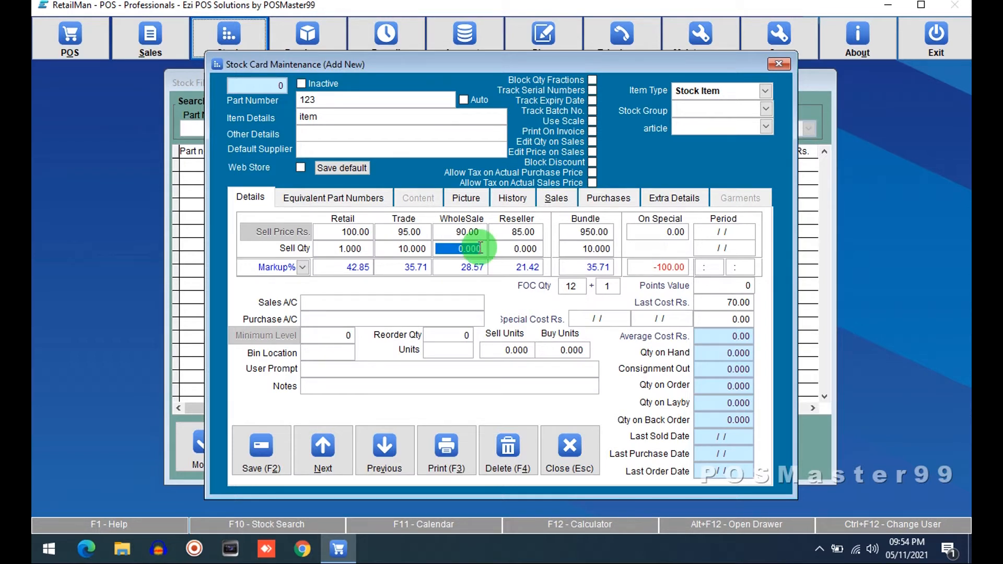
click(420, 232)
click(435, 247)
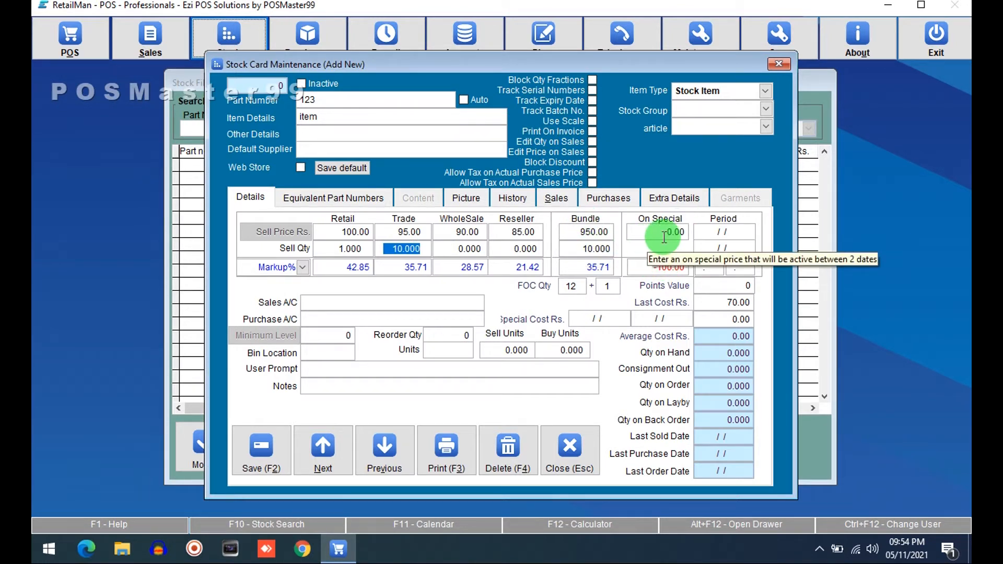
click(446, 245)
text(20 .)
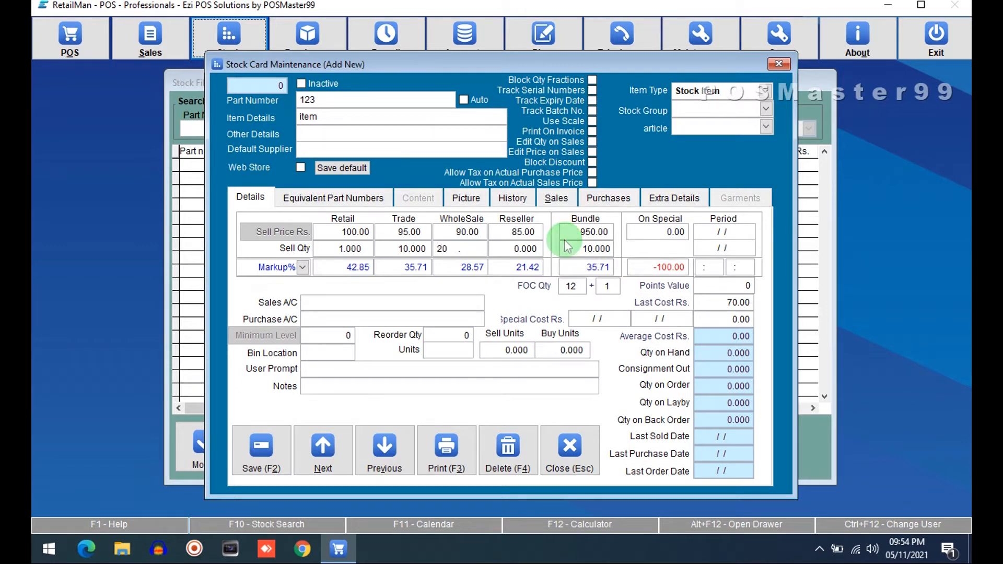
key(Tab)
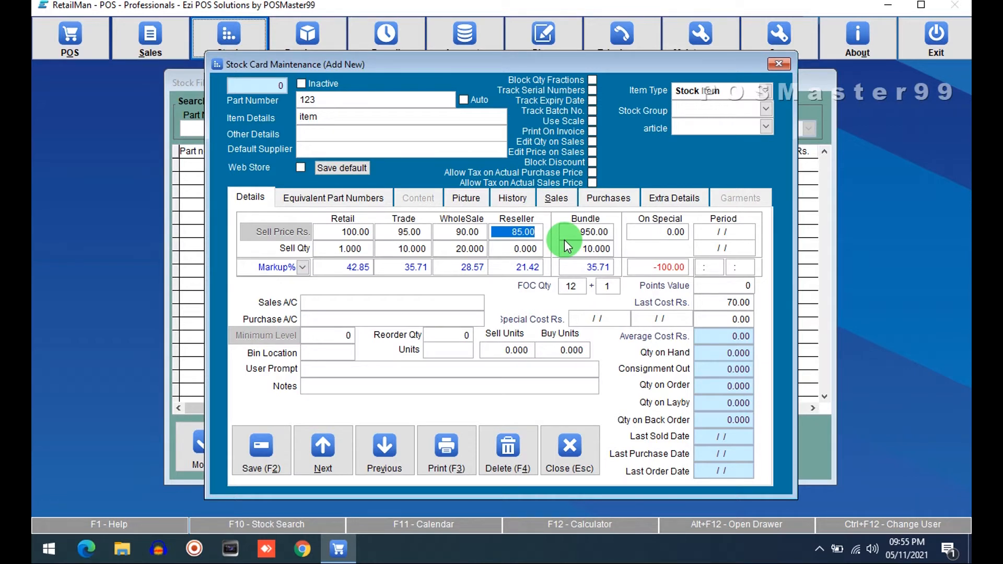
key(Tab)
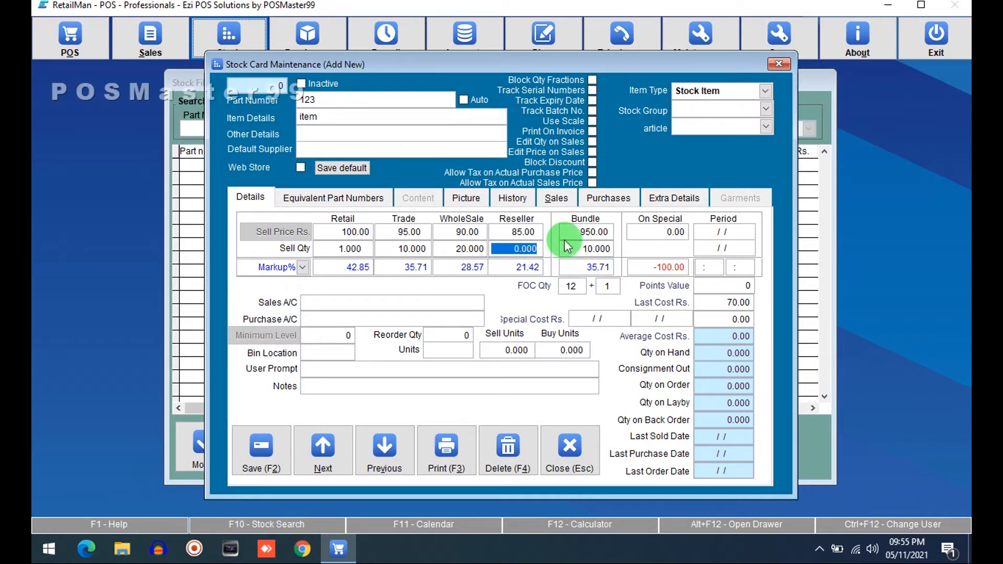
text(30 .)
key(Tab)
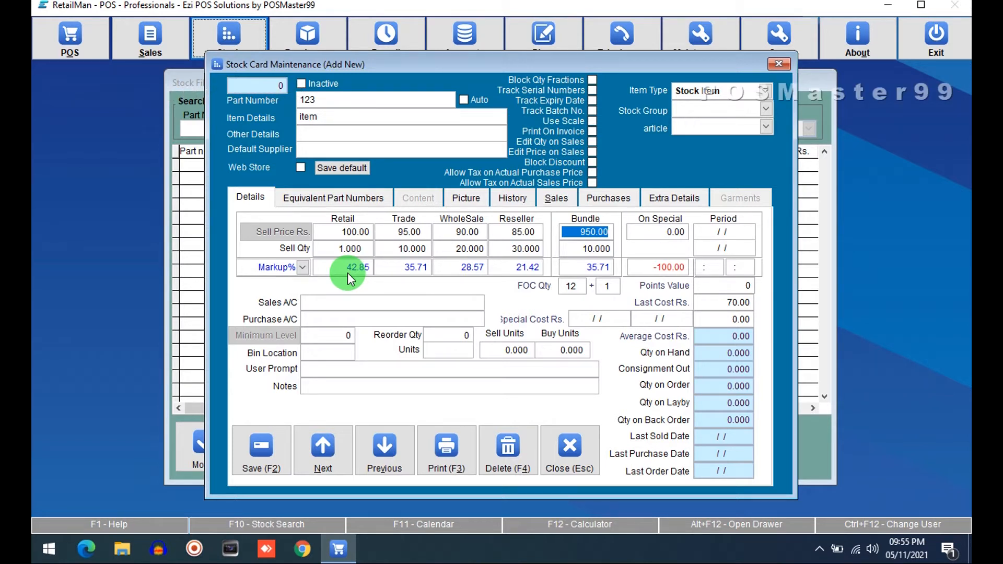
click(394, 249)
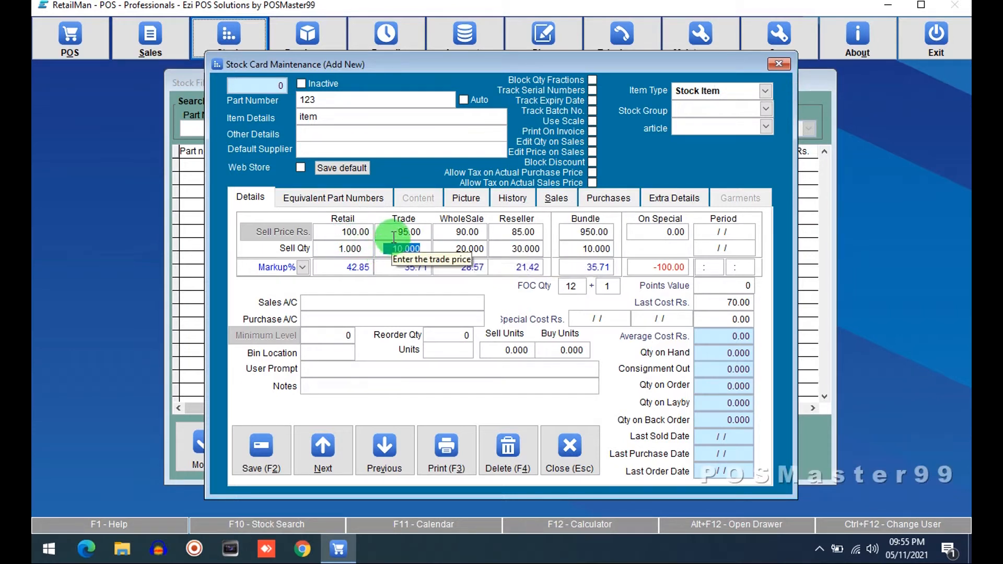
click(449, 250)
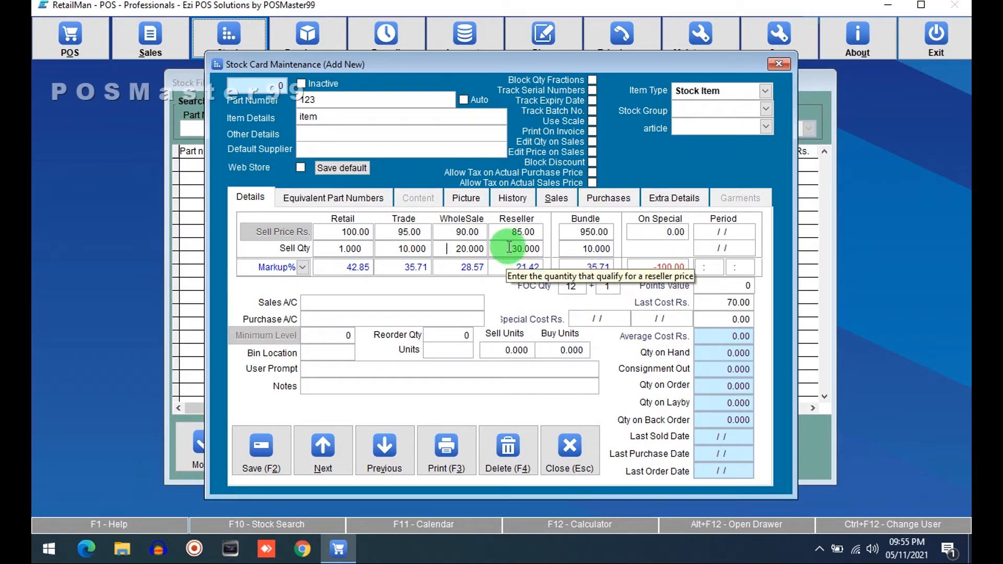
double_click(520, 231)
drag(522, 232, 536, 229)
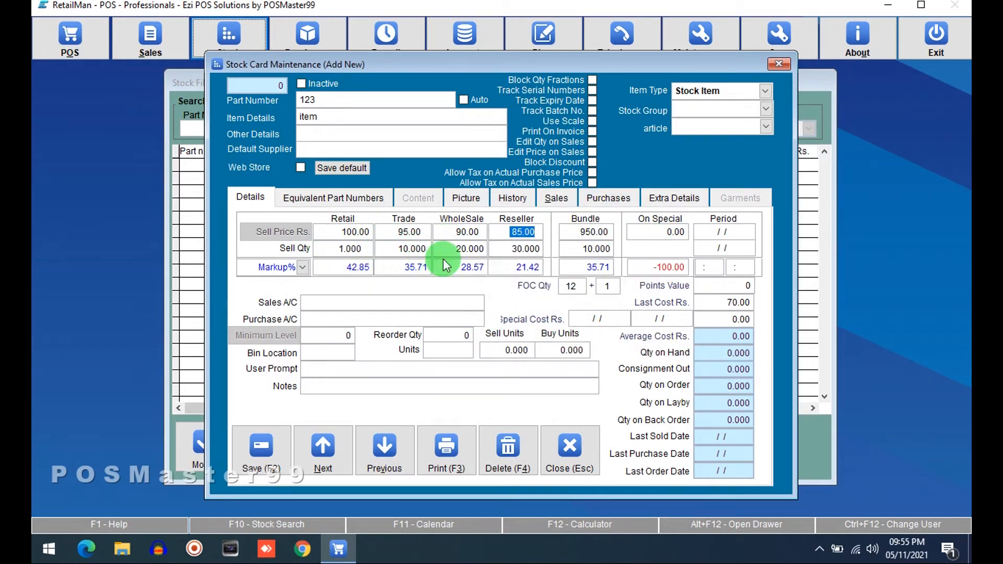
- Set the item's on-special sell price to 75
click(642, 231)
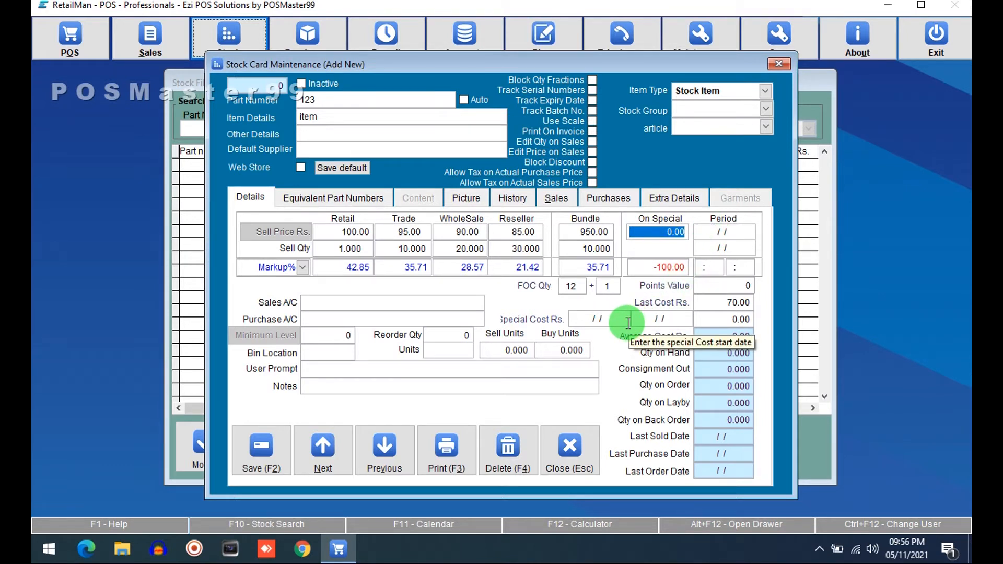
text(75 .)
key(Tab)
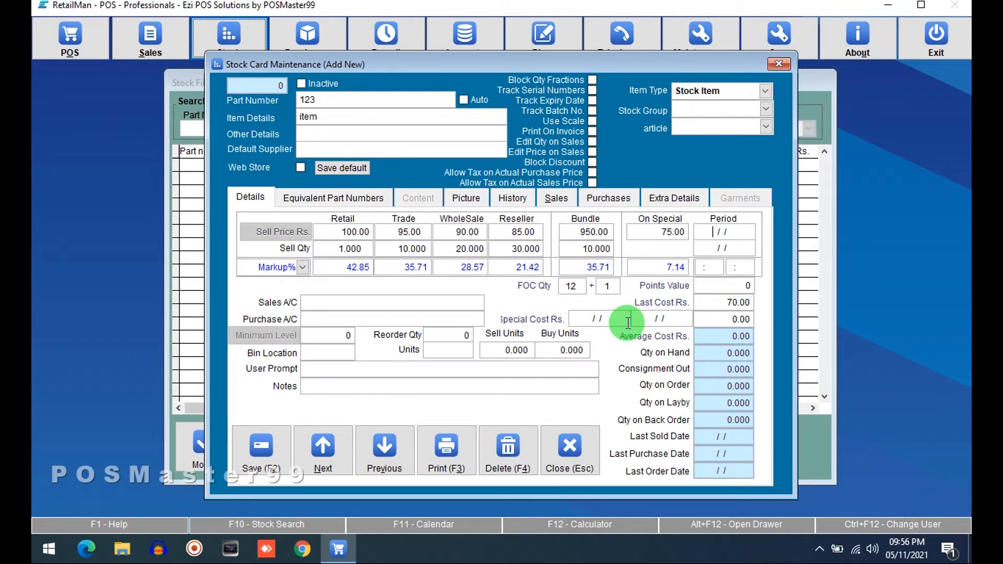
- Set the special price period to run from 05/11/2021 to 25/11/2021
text(011)
key(BackSpace)
key(BackSpace)
text(5/11/2021)
key(Return)
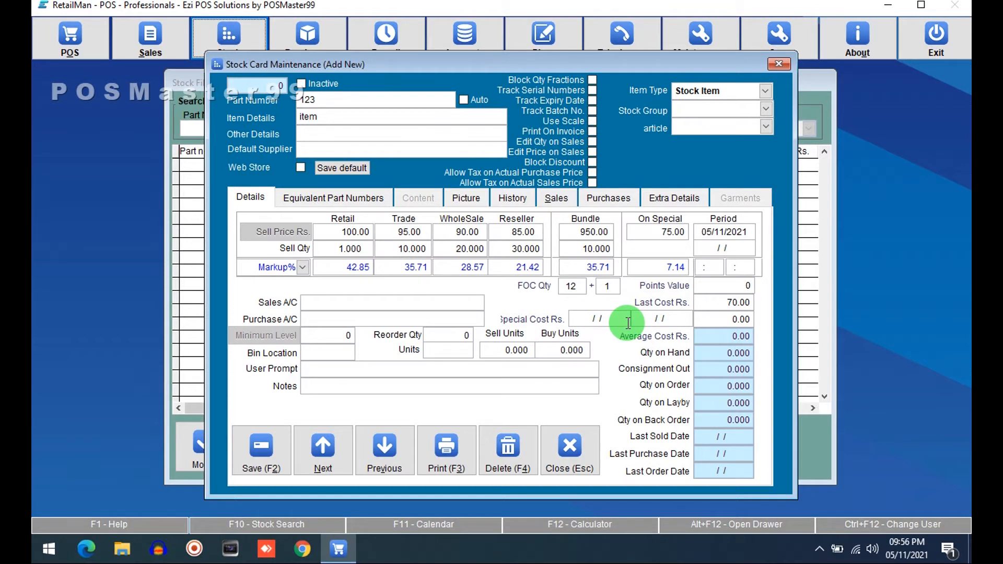
text(25/11/2021)
key(Return)
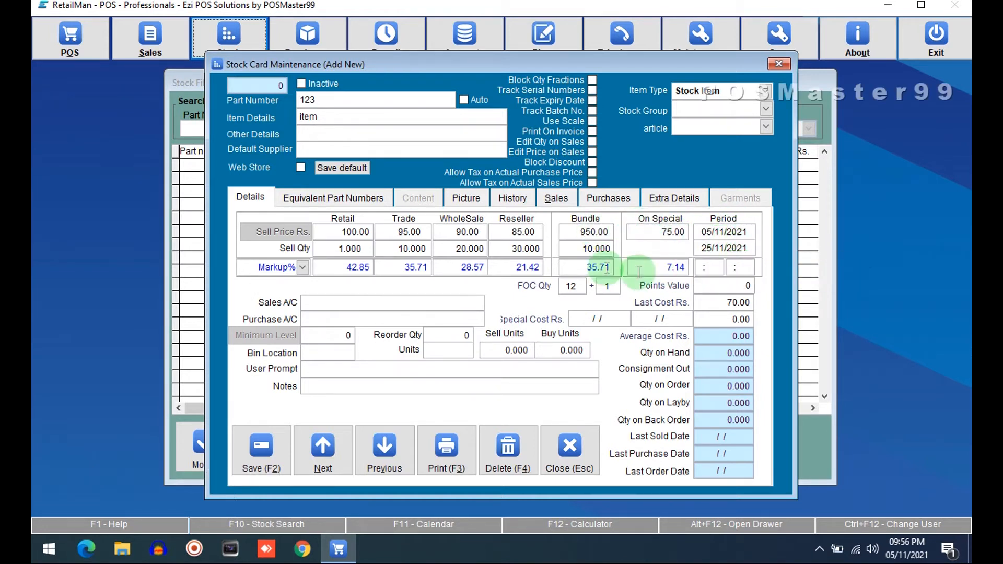
- Clear both the end date and the start date of the special price period
click(334, 232)
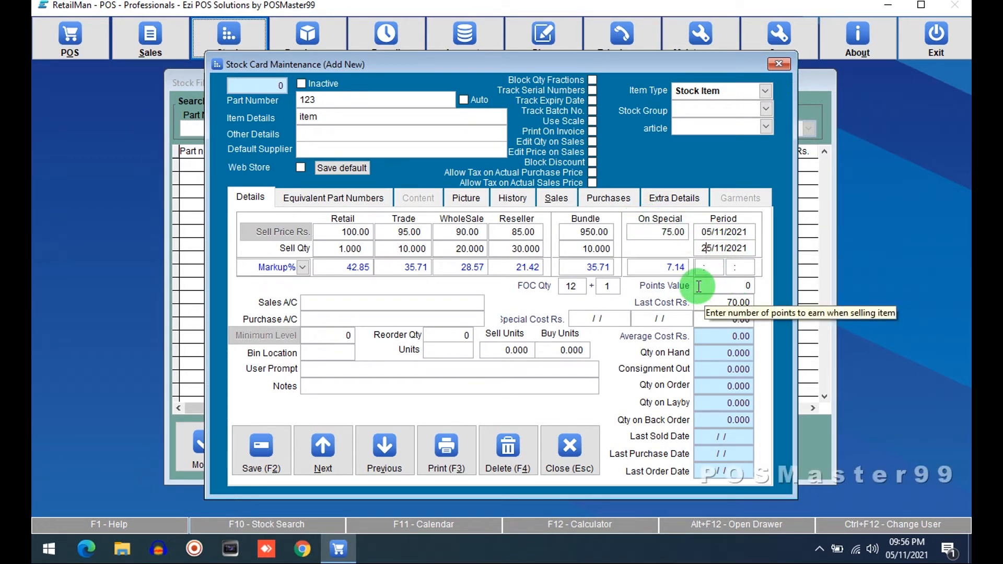
key(ctrl+a)
key(BackSpace)
key(Up)
key(ctrl+a)
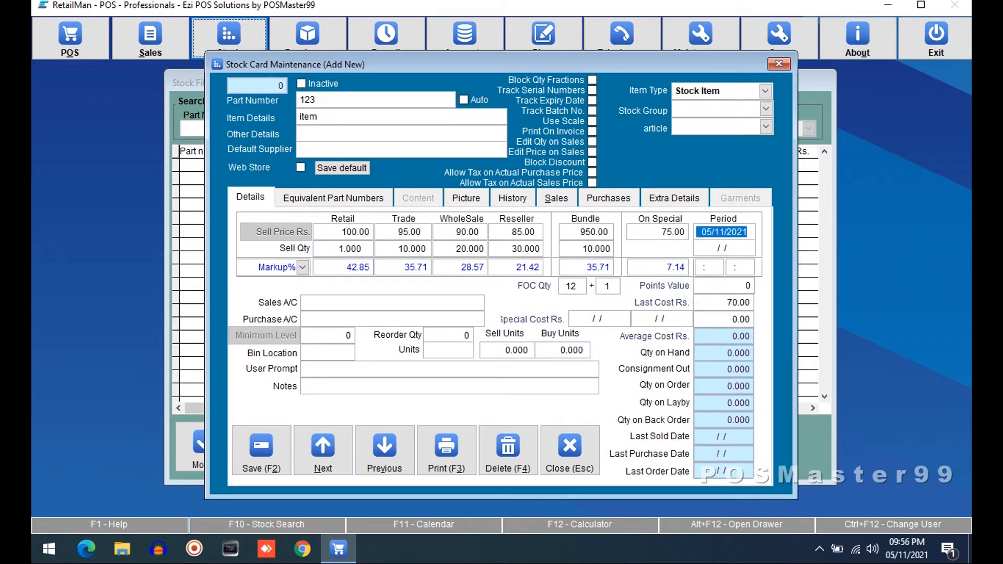
key(BackSpace)
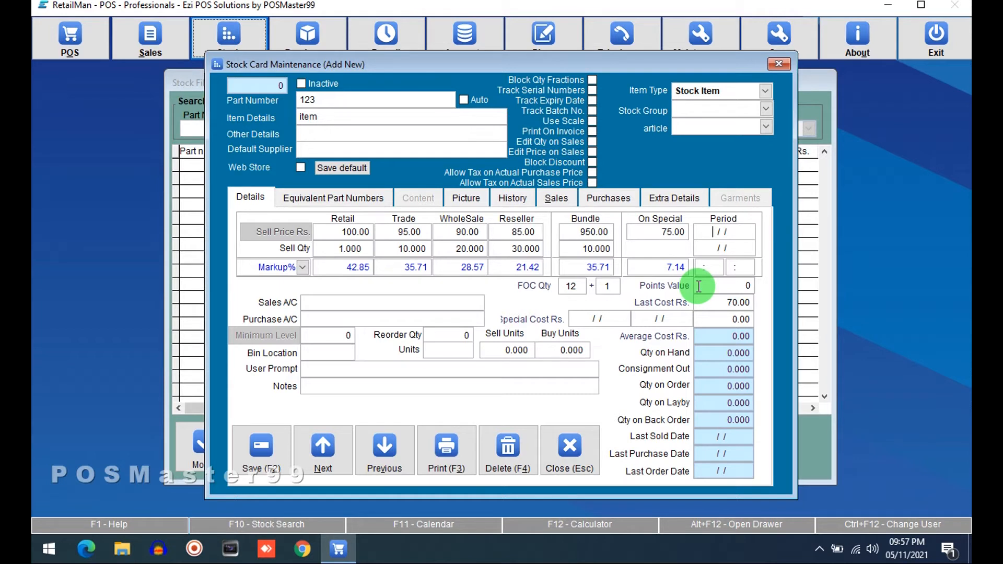
- Enter 05/11/2021 as the special price's start date and 25/11/2021 as its end date
text(05112021)
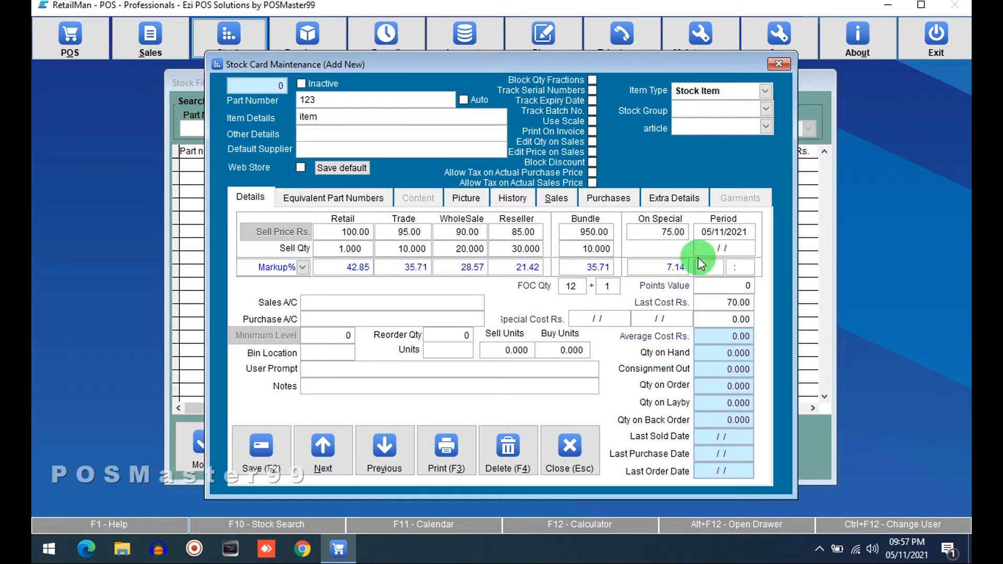
text(2511201)
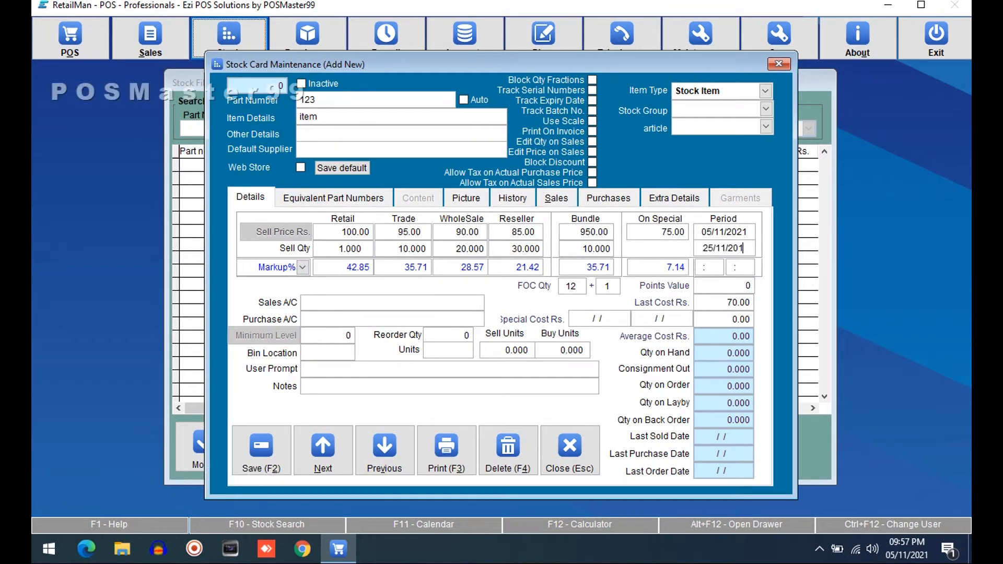
key(Return)
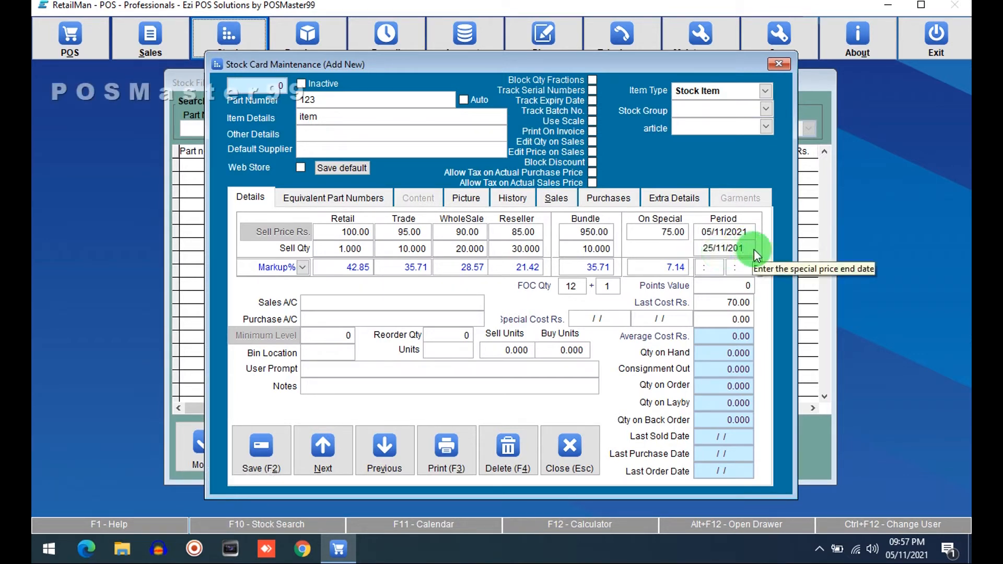
key(BackSpace)
text(21)
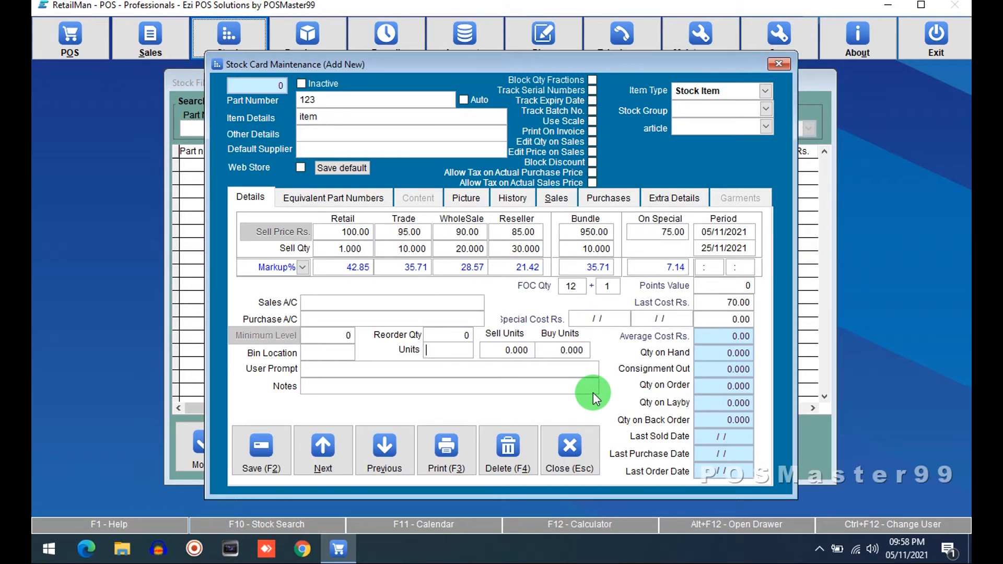
- Set the item's unit name to CTN in capital letters
text(ctn)
key(BackSpace)
key(BackSpace)
key(BackSpace)
text(CTN)
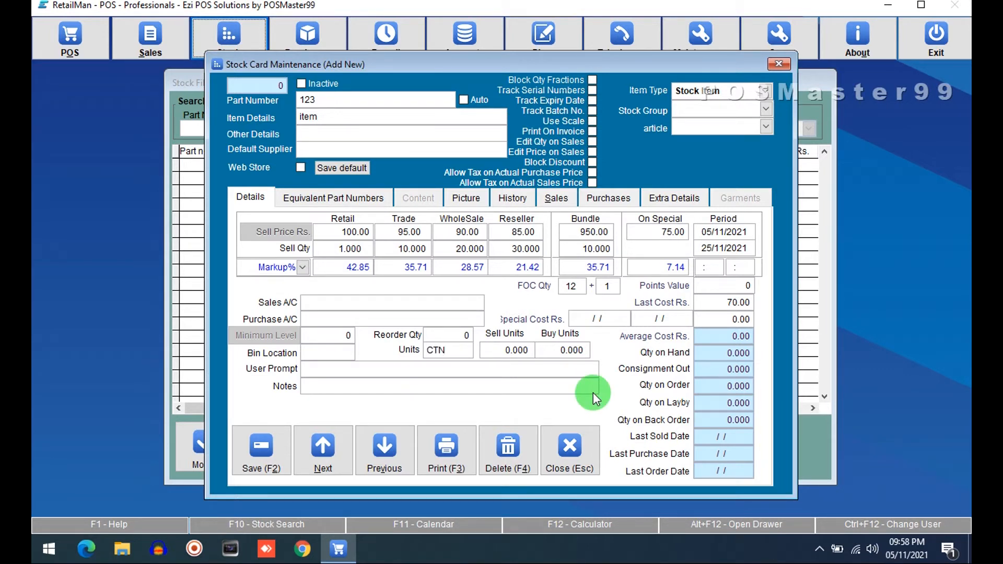
key(Tab)
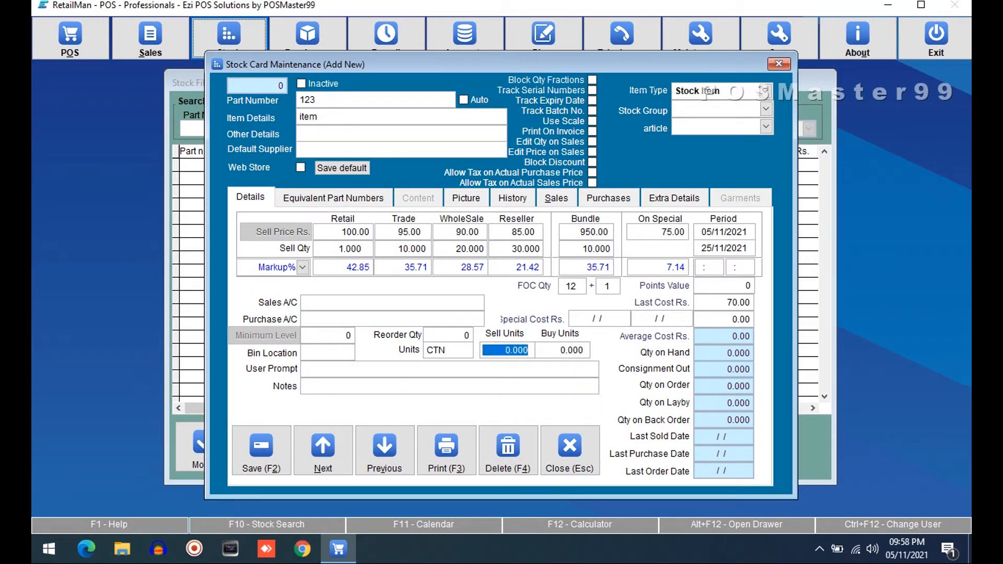
- Set both the sell units and the buy units of the item to 12
text(12)
key(Tab)
text(12)
key(Tab)
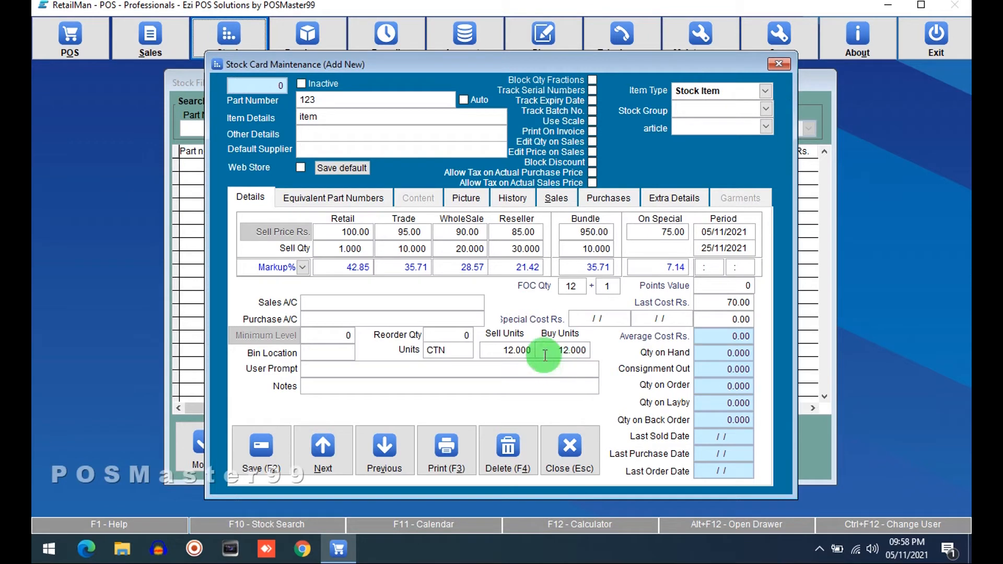
click(506, 366)
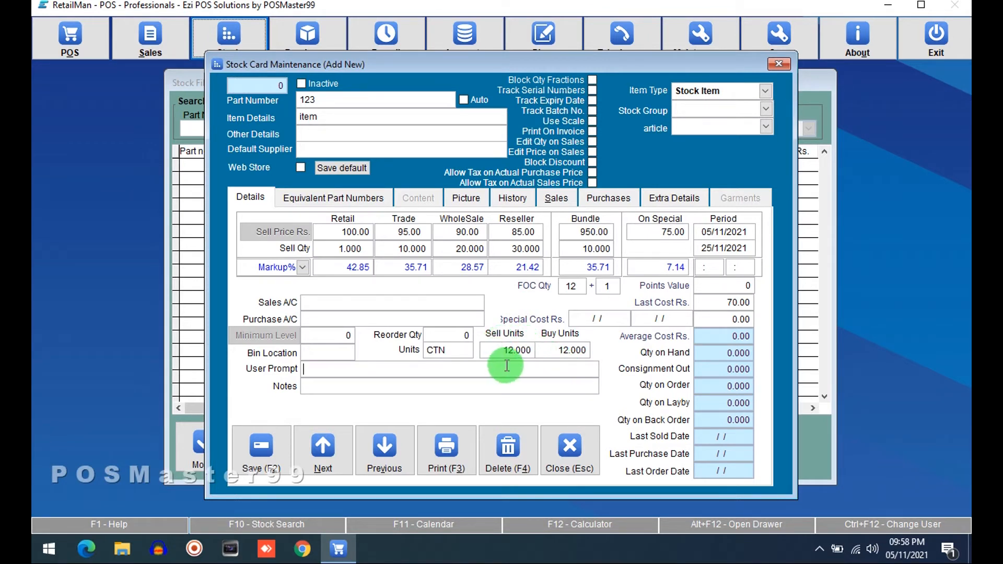
- Change the item's sell units to 1
click(564, 350)
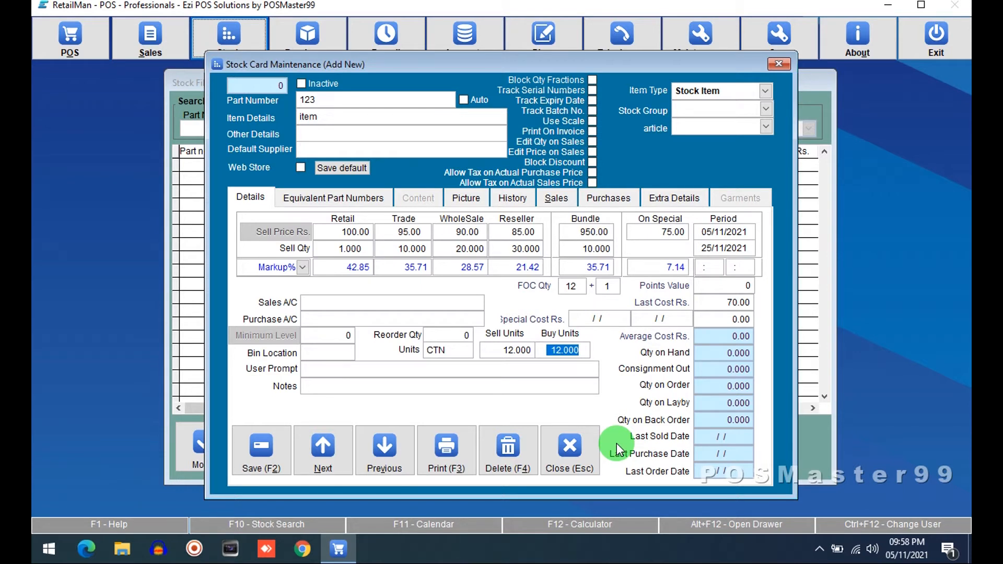
key(shift+Tab)
key(shift+End)
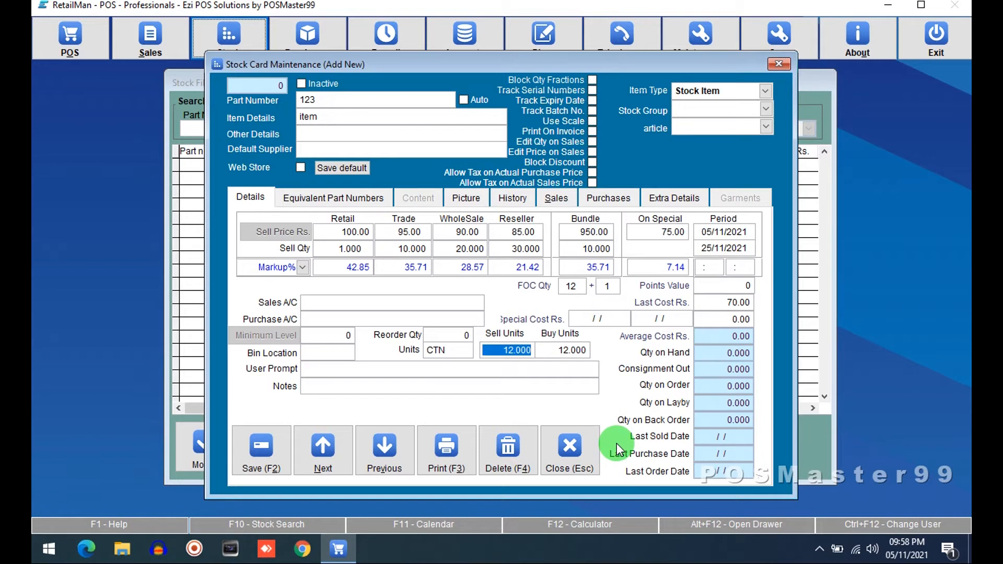
text(1)
key(Tab)
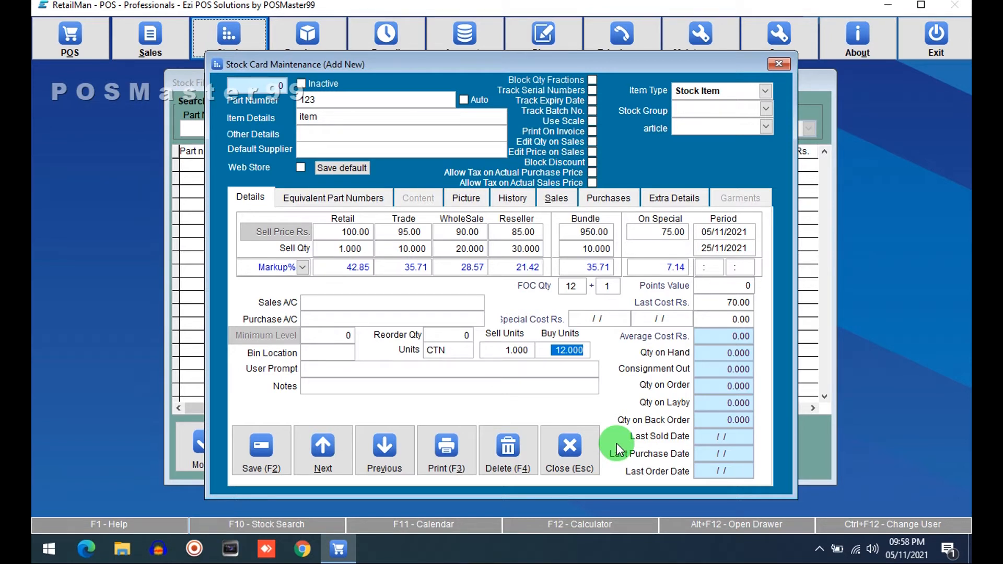
- Set the item's sell units back to 12
key(Up)
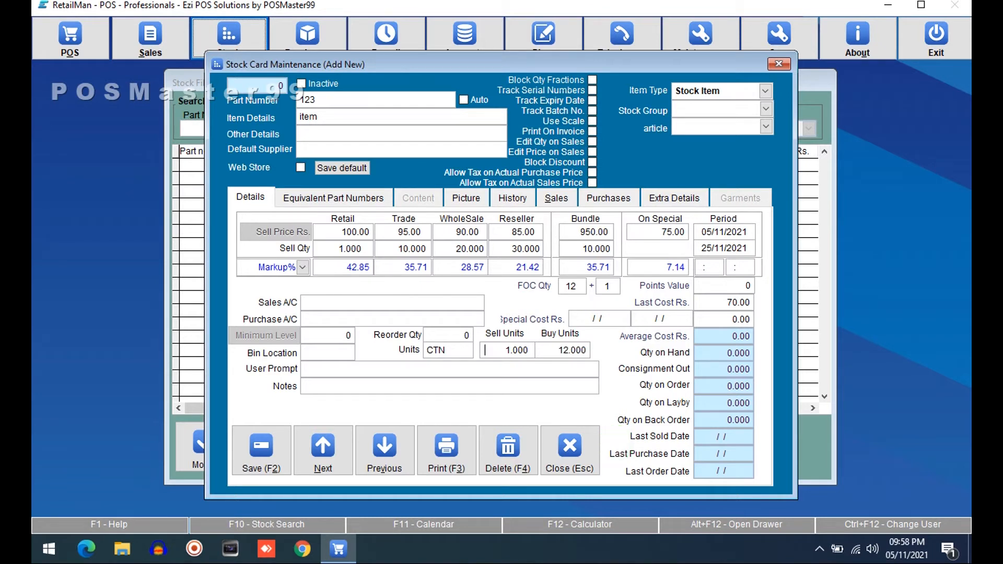
text(12)
key(Return)
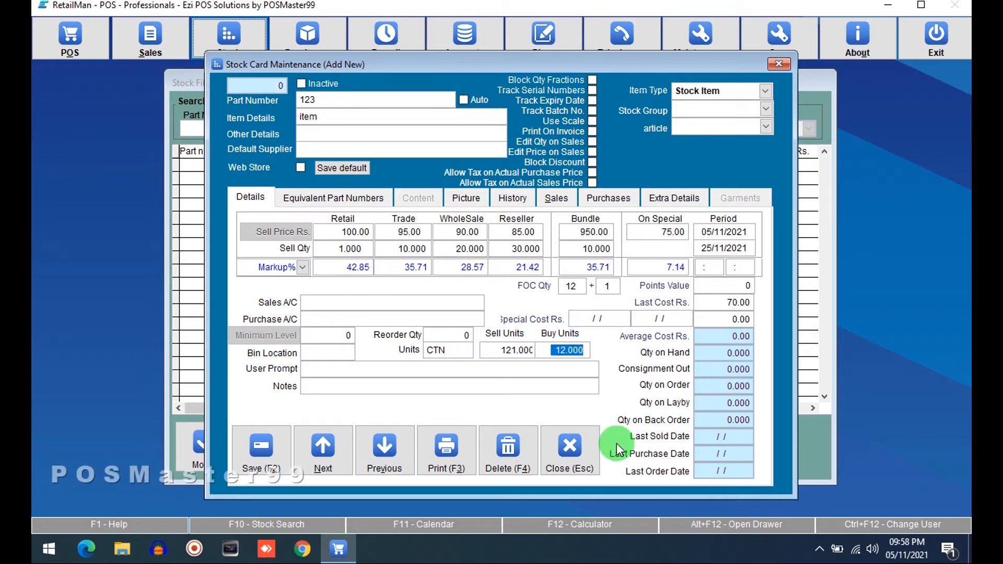
key(Up)
key(shift+End)
text(12)
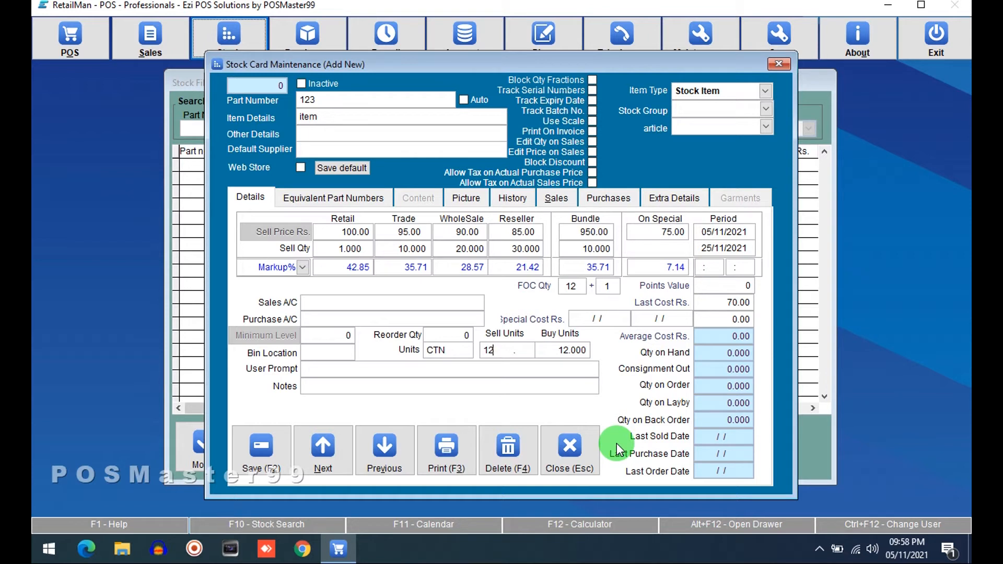
key(Return)
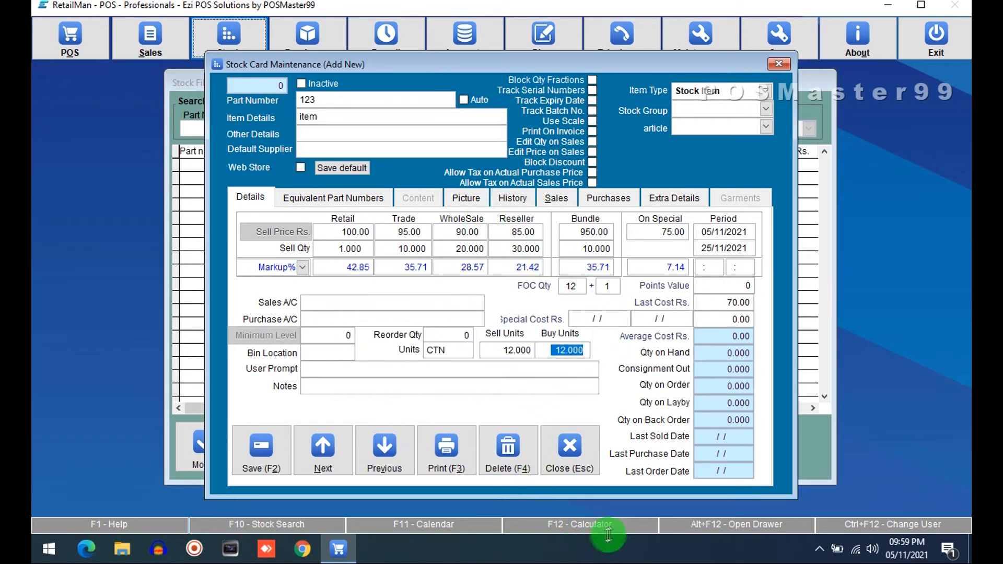
- Close the stock card, the stock file list and the stock menu
click(579, 461)
click(702, 448)
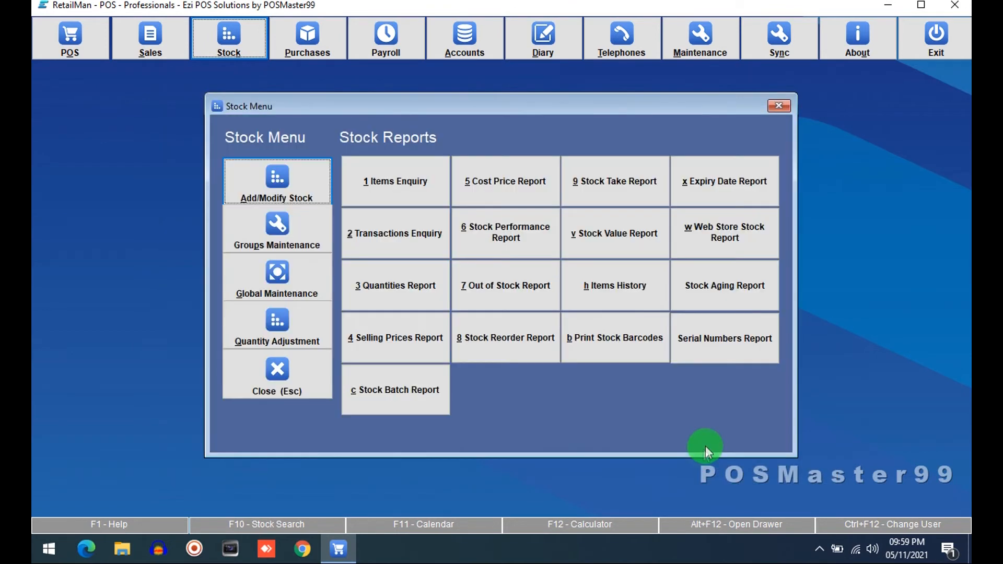
click(267, 363)
- Open the clients list from the sales area and start a new client record
click(148, 33)
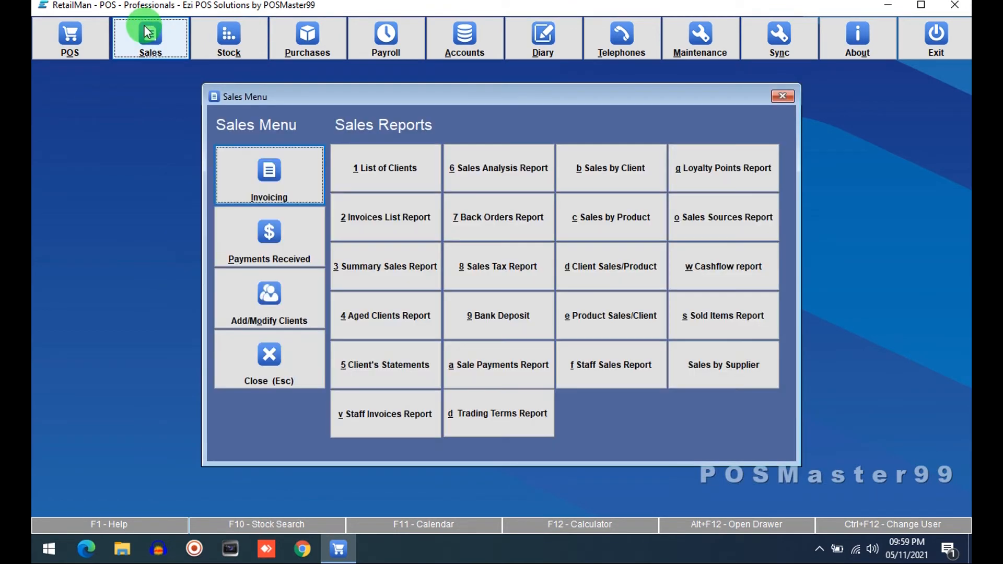
click(296, 299)
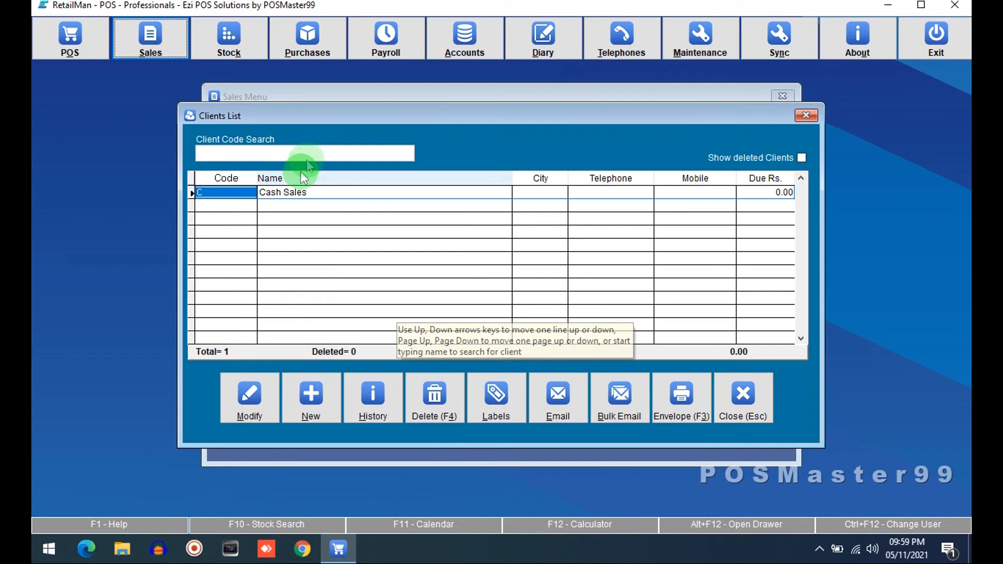
click(316, 415)
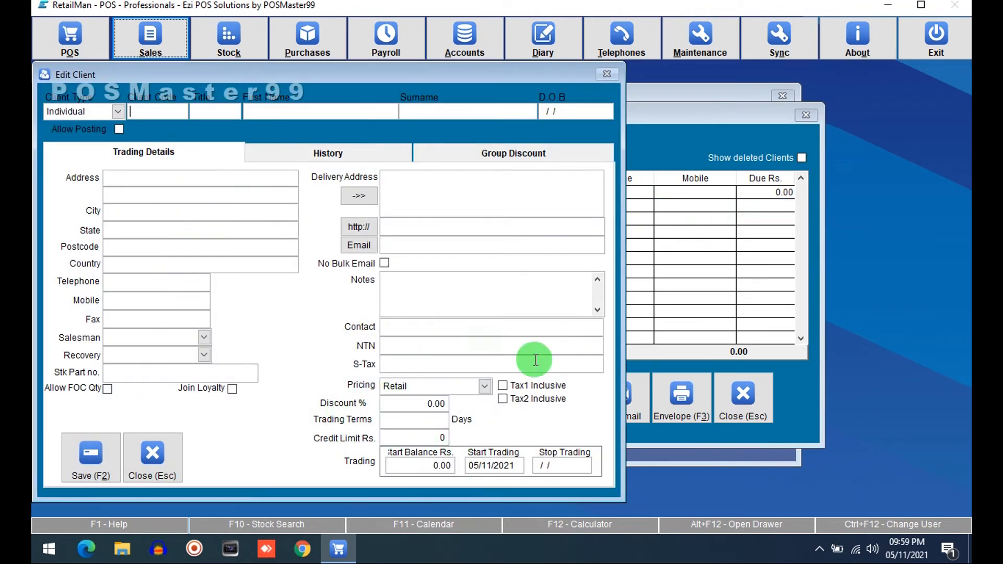
- Set the new client's pricing plan to Qty Discount and switch it to Wholesale
click(444, 388)
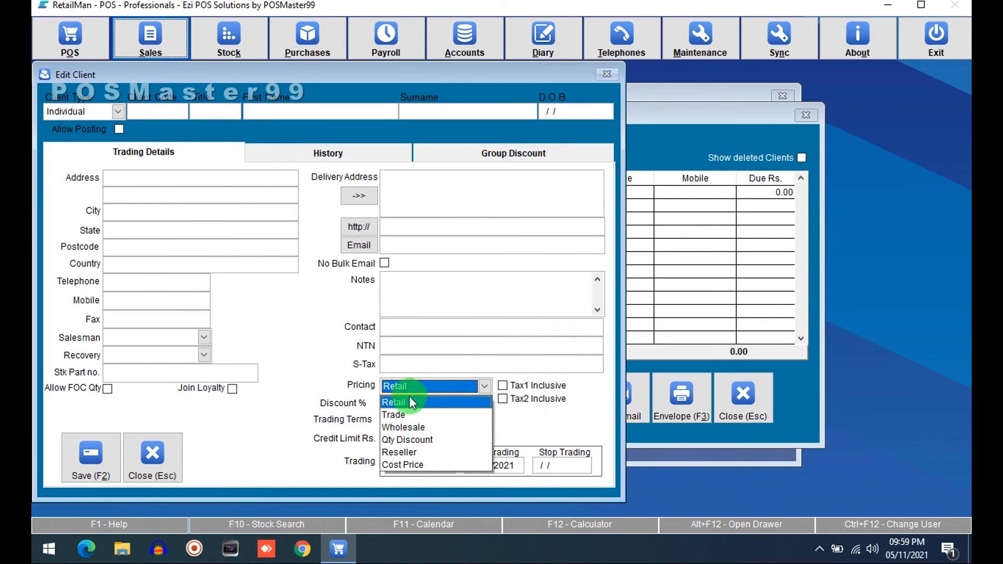
click(421, 442)
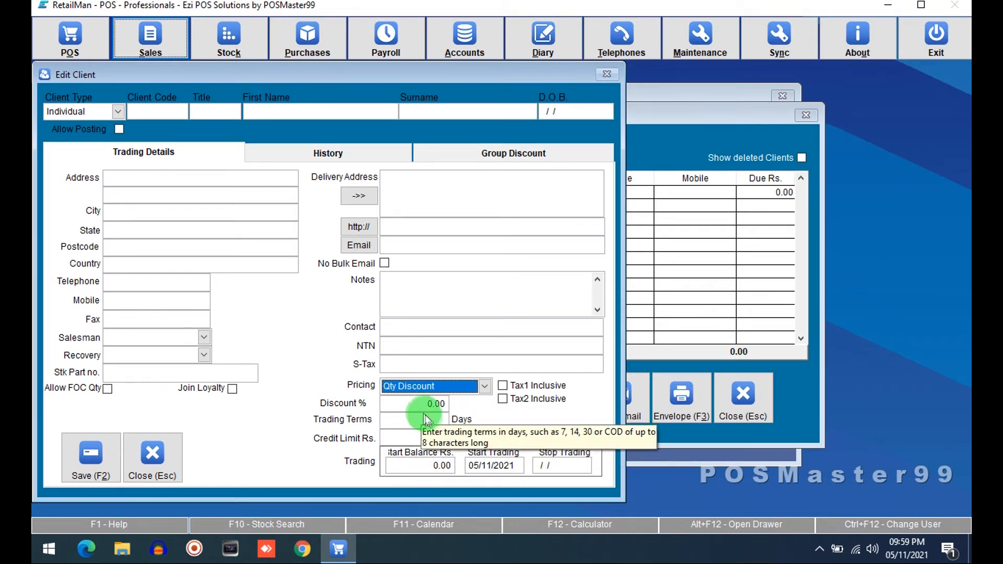
click(448, 390)
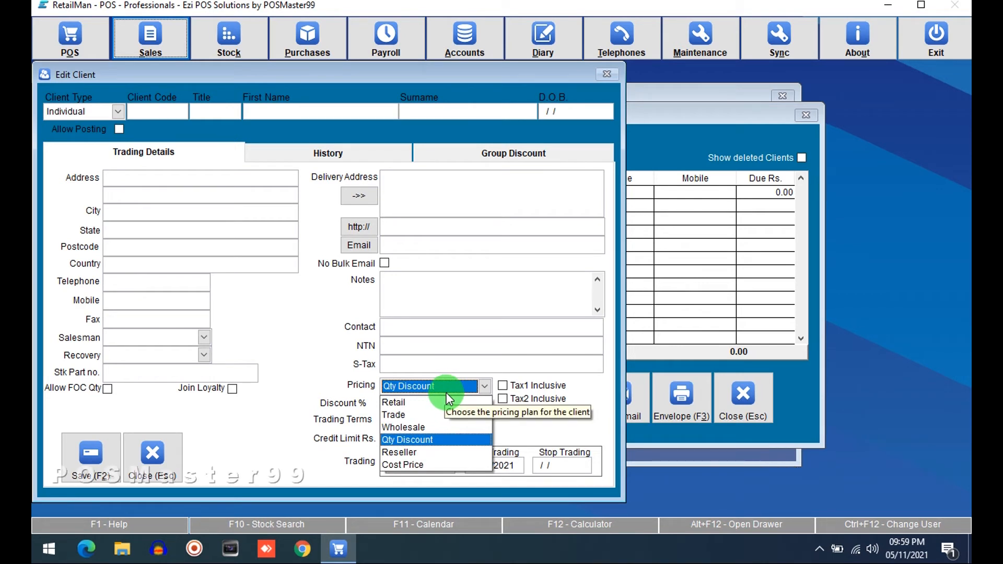
click(431, 427)
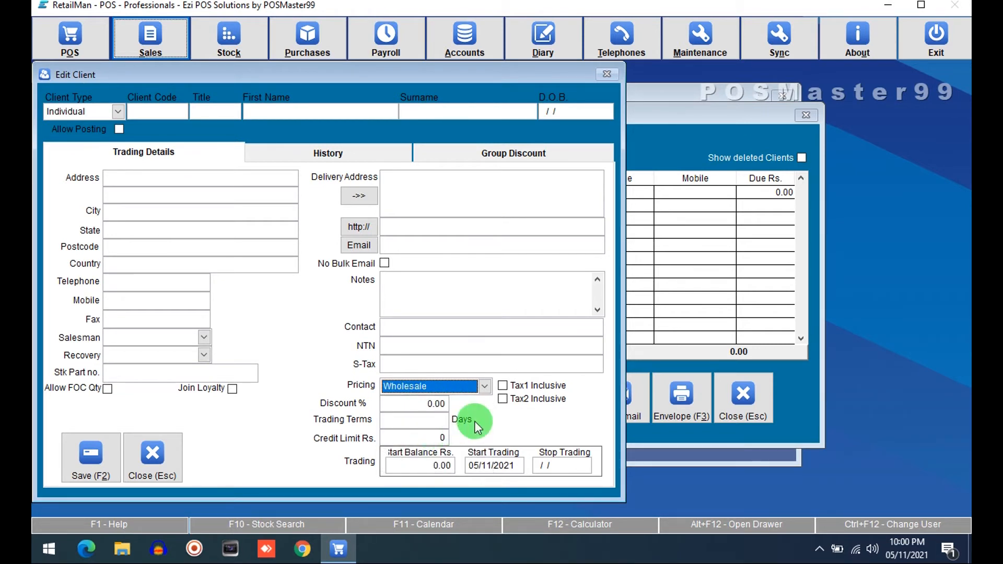
click(278, 111)
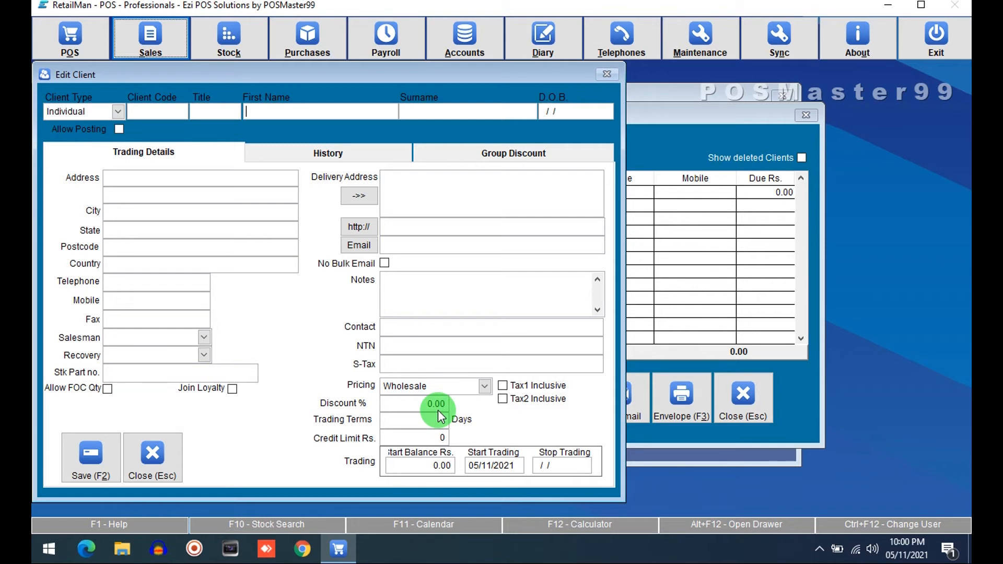
- Set the client's pricing plan to Retail with a 5% discount
click(408, 402)
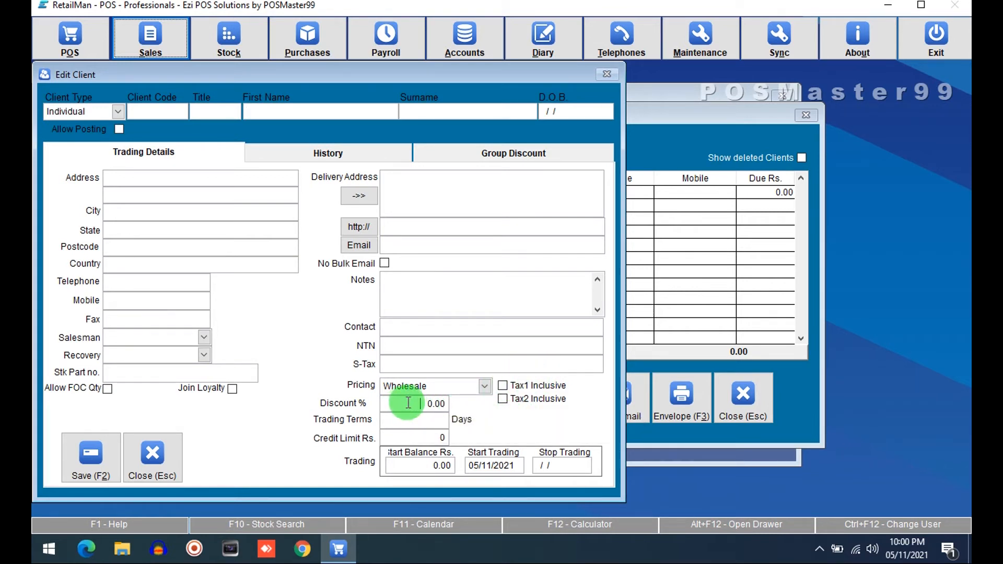
click(483, 386)
click(426, 408)
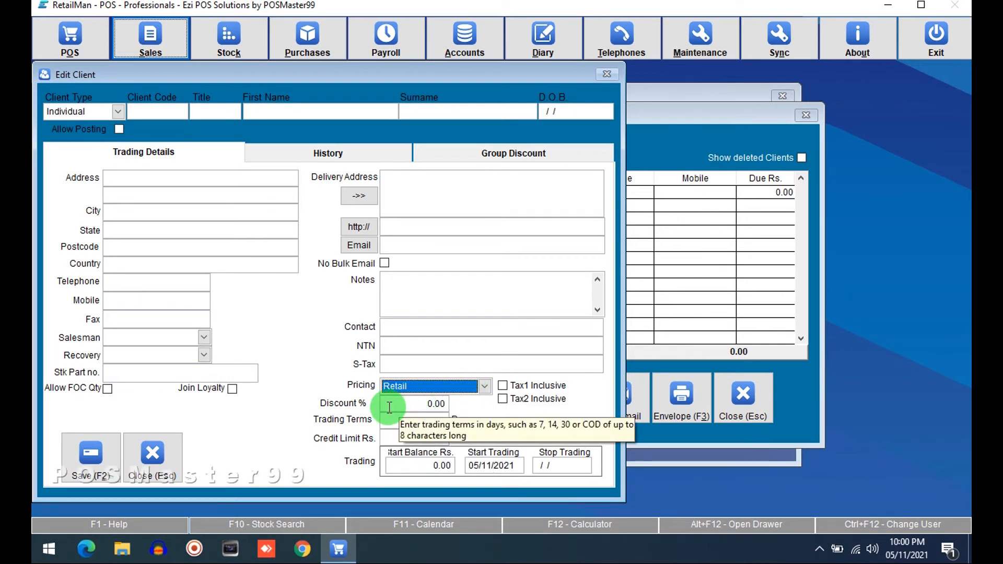
key(Tab)
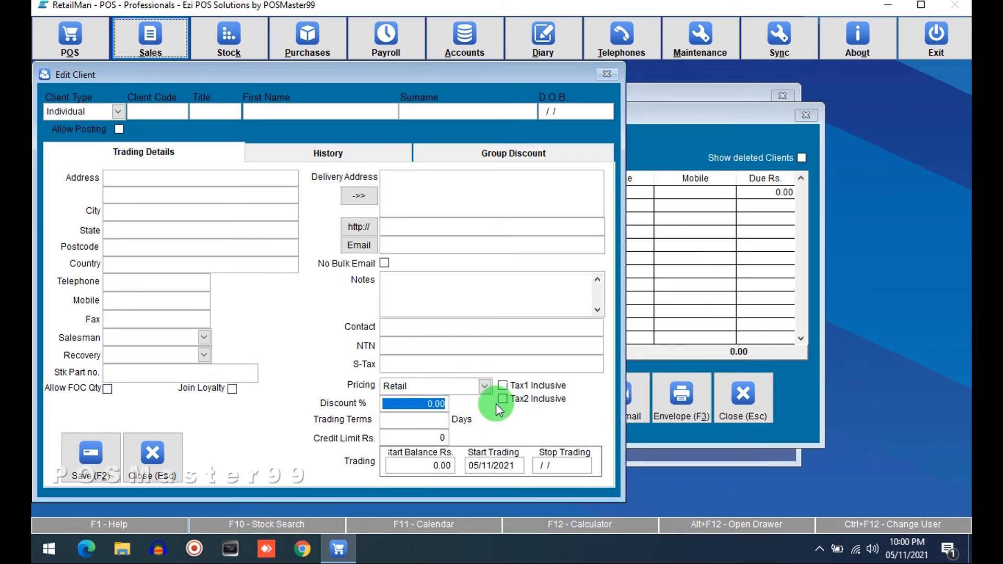
text(5 .)
key(Tab)
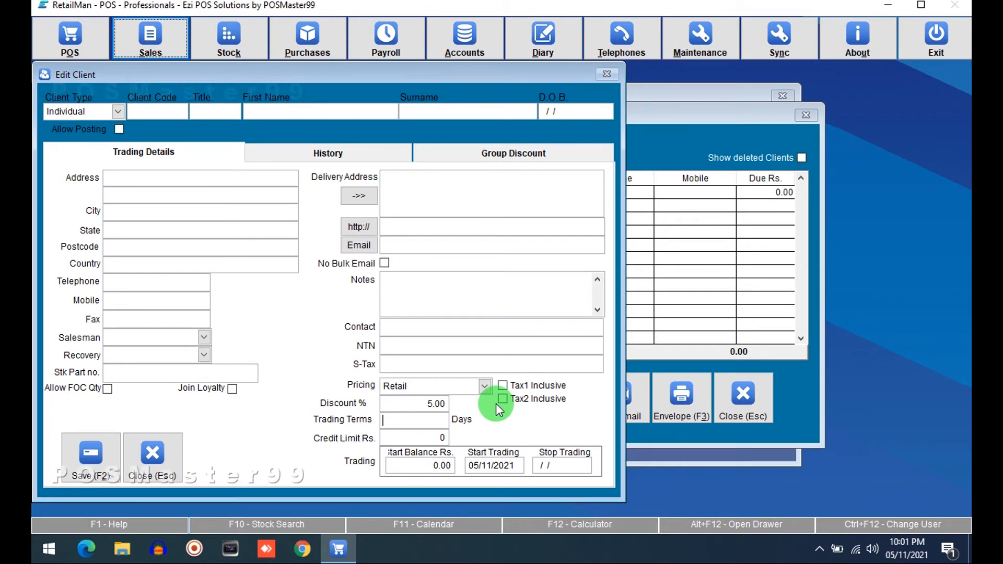
- Set the client's trading terms to 7 days
text(10)
key(BackSpace)
text(7)
key(BackSpace)
key(BackSpace)
text(7)
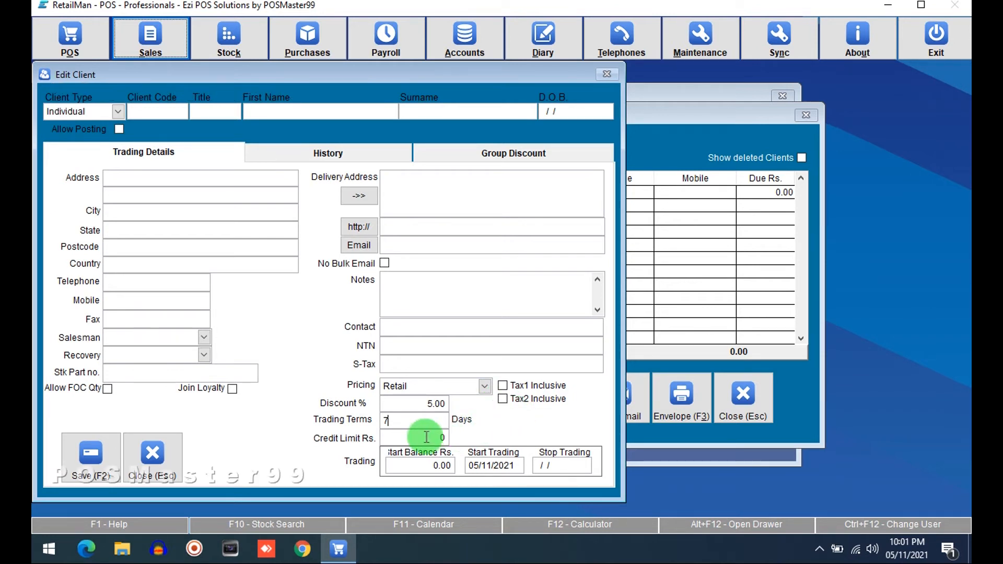
- Set the client's credit limit to Rs. 50000
click(396, 440)
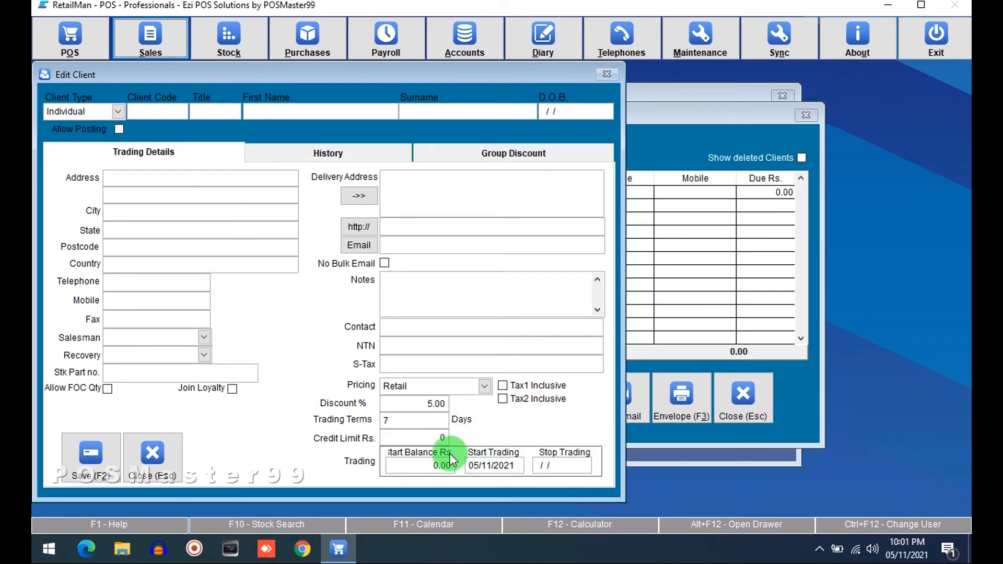
drag(400, 437, 516, 437)
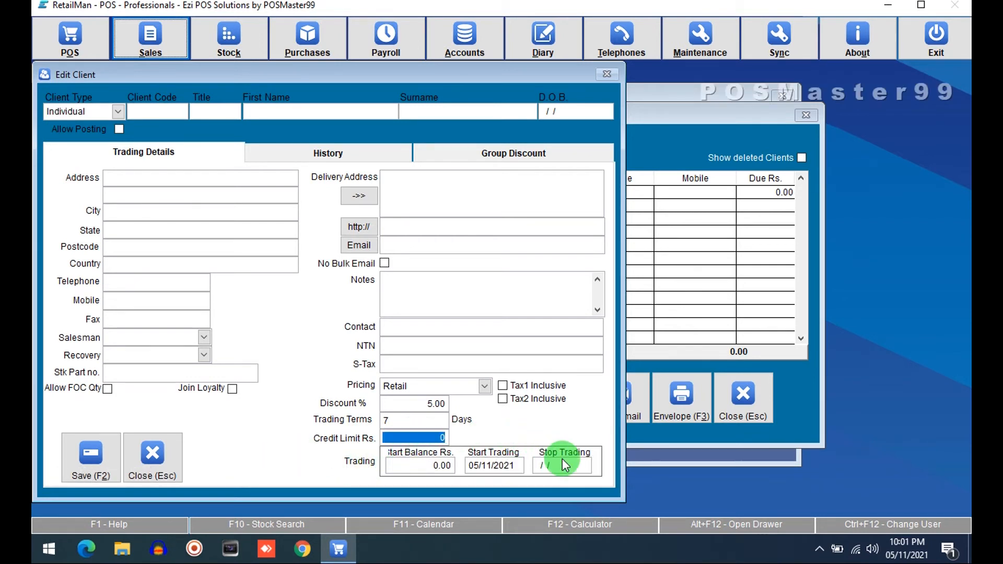
text(50000)
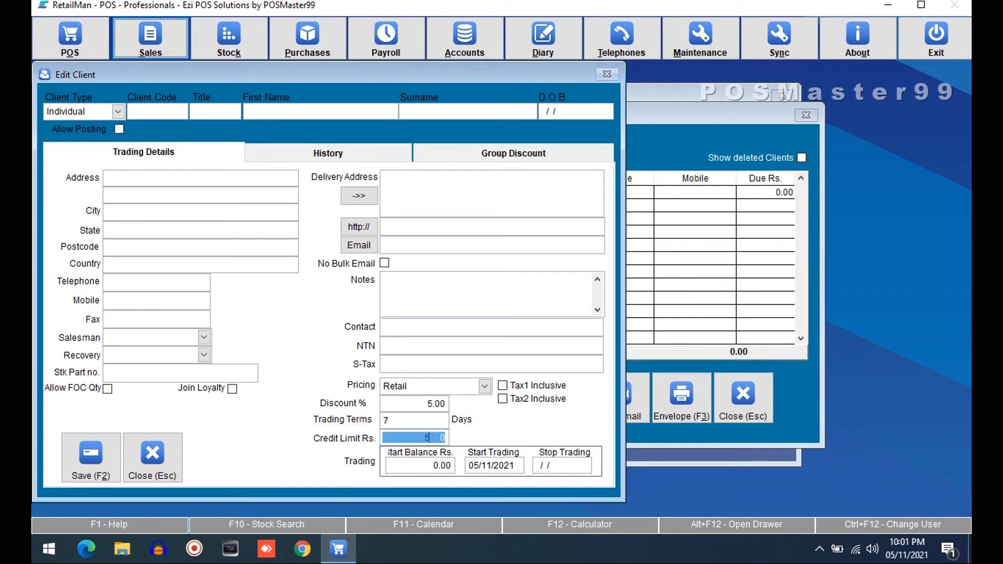
key(Tab)
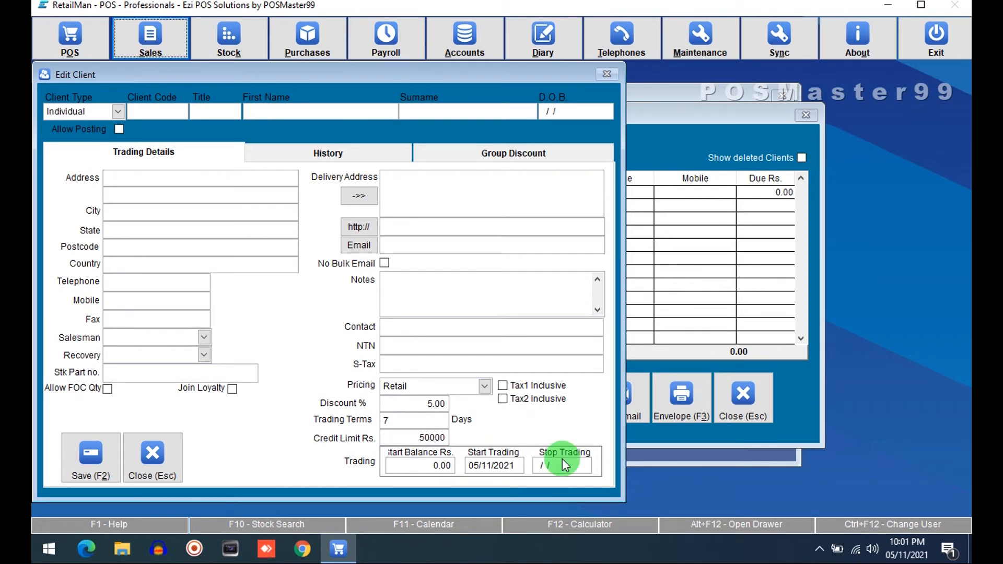
key(Tab)
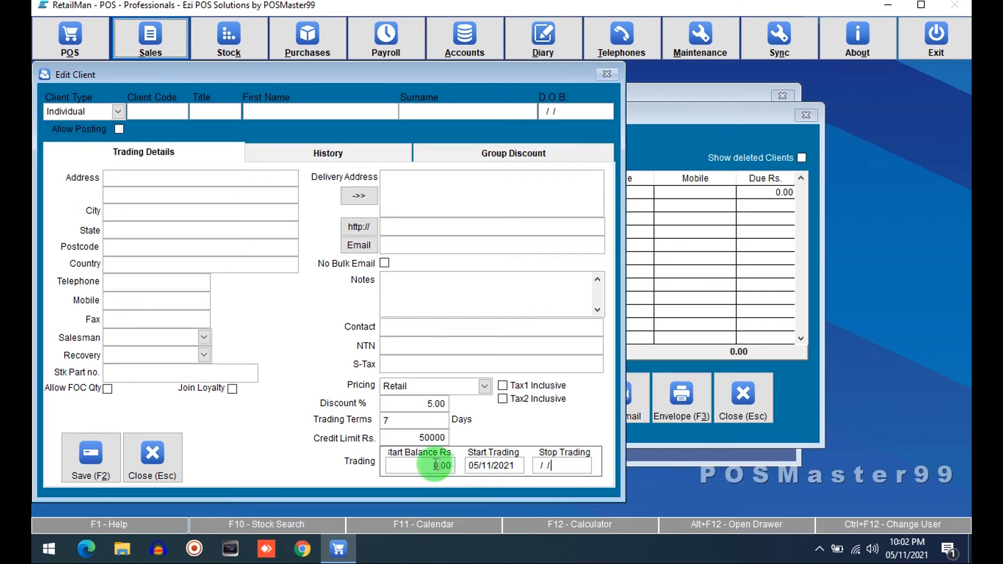
- Set the client's stop trading date to 30/11/2021 using the calendar
click(402, 464)
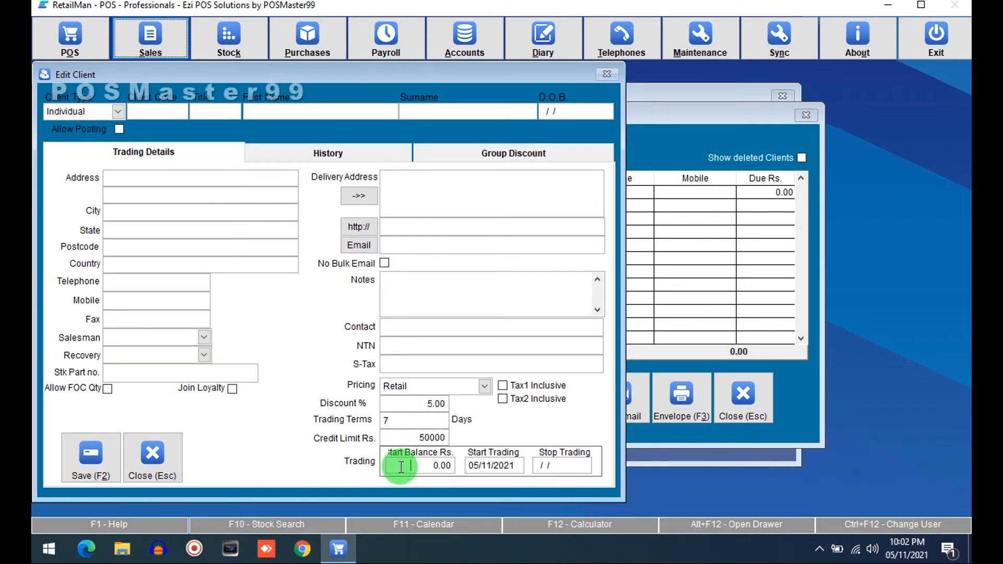
drag(401, 467, 467, 467)
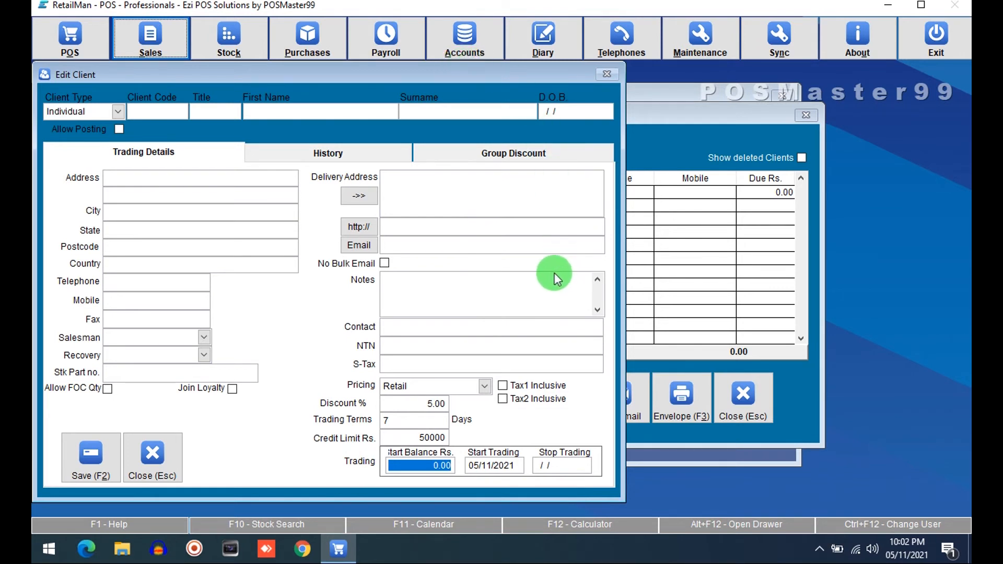
click(475, 472)
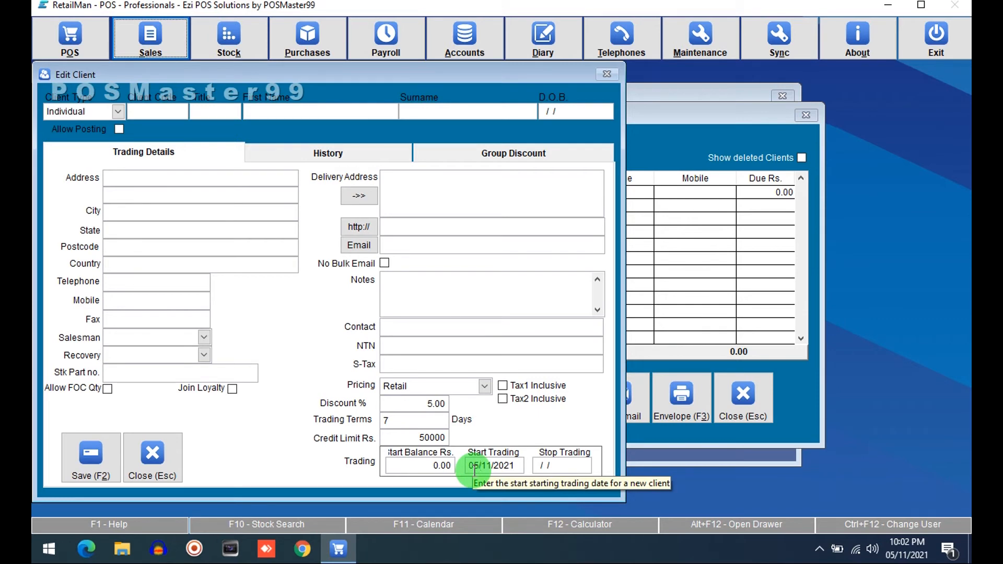
double_click(549, 464)
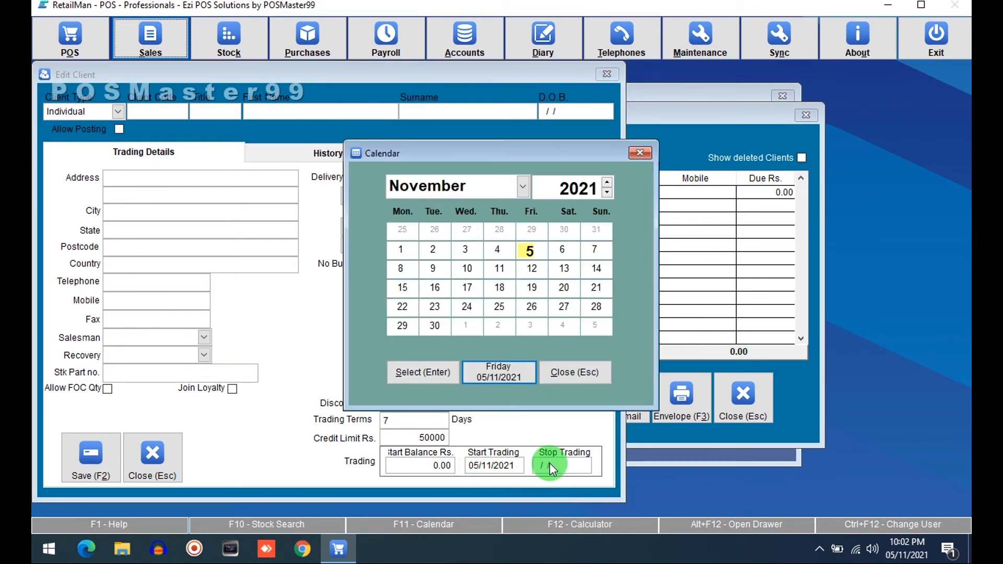
click(429, 374)
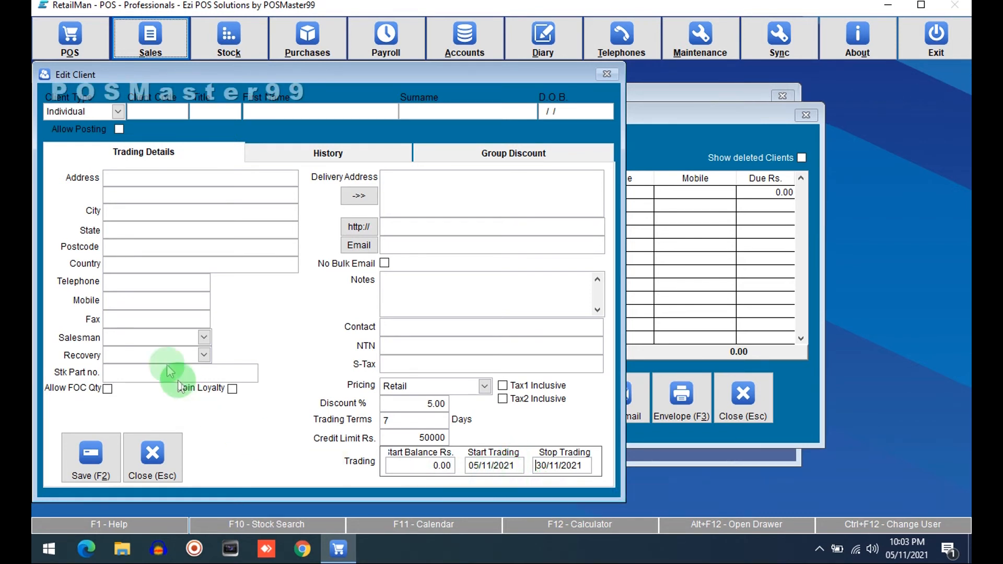
- Assign USER 2 as the client's salesman and USER 1 as the recovery person
click(199, 338)
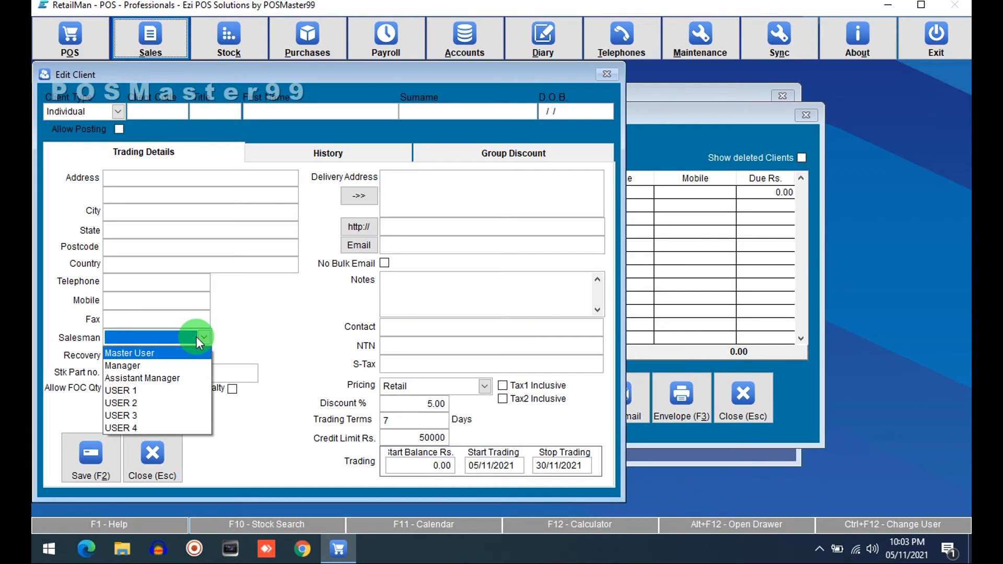
click(151, 403)
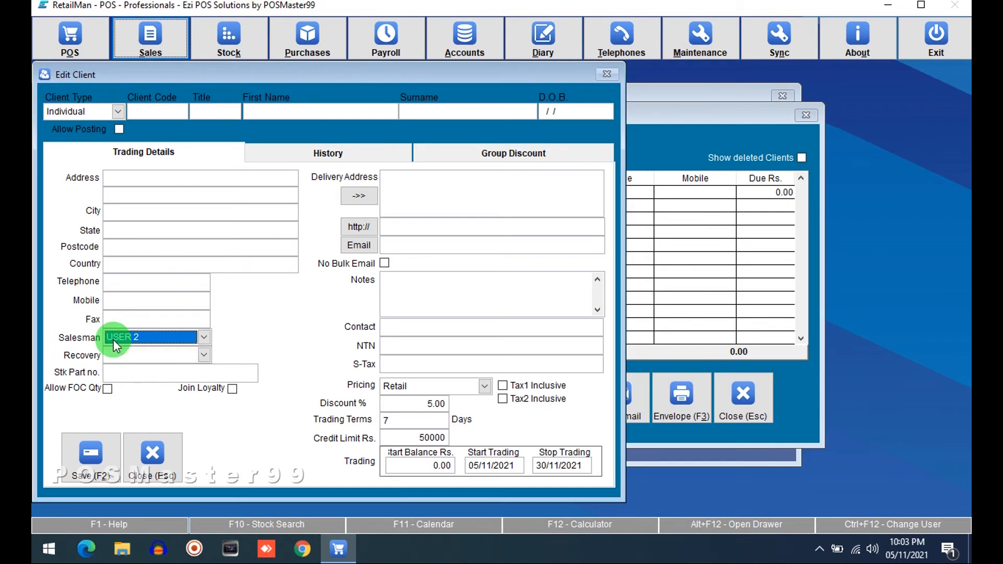
click(204, 354)
click(167, 407)
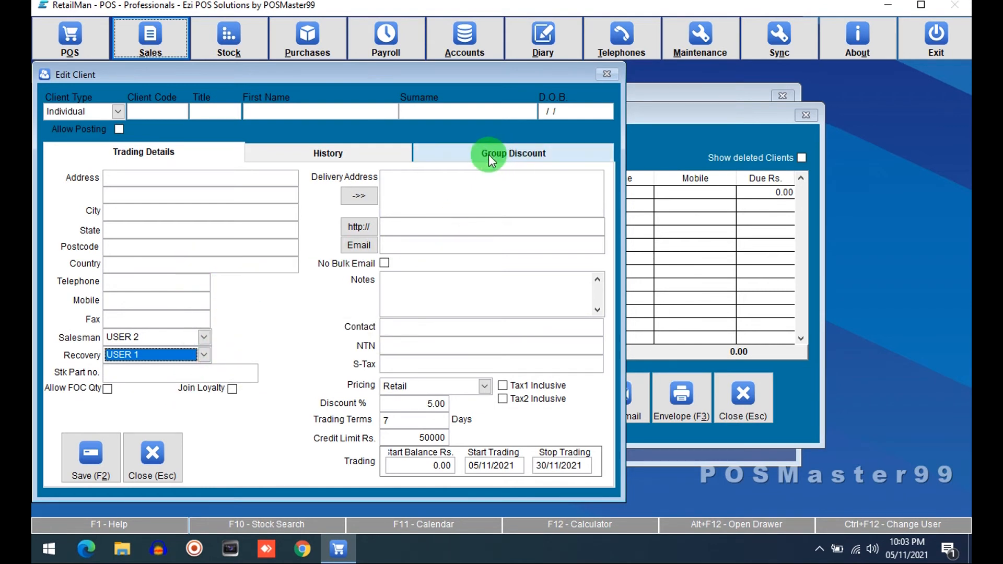
- Give the client a group discount of 10 on Group 01
click(505, 154)
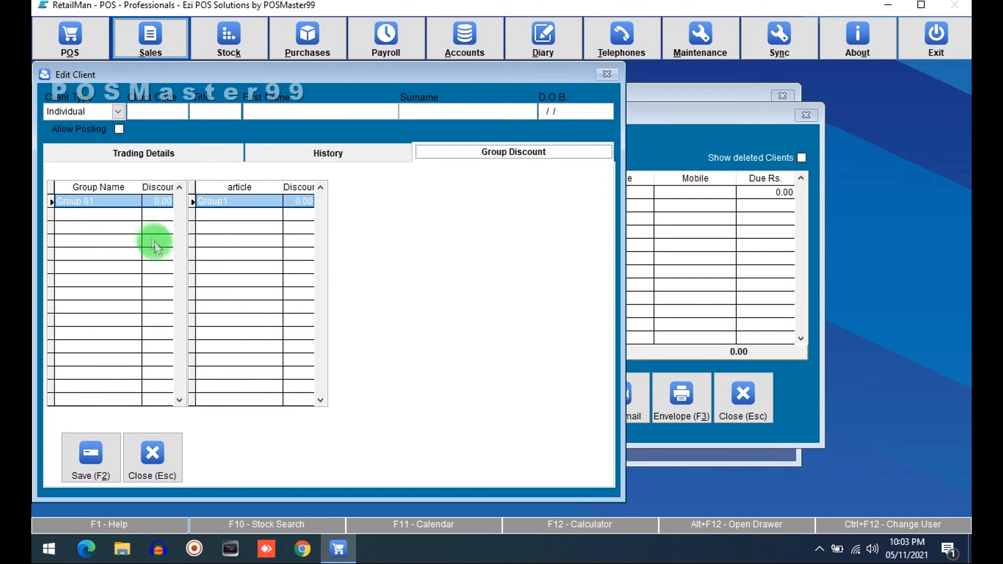
click(172, 202)
click(75, 202)
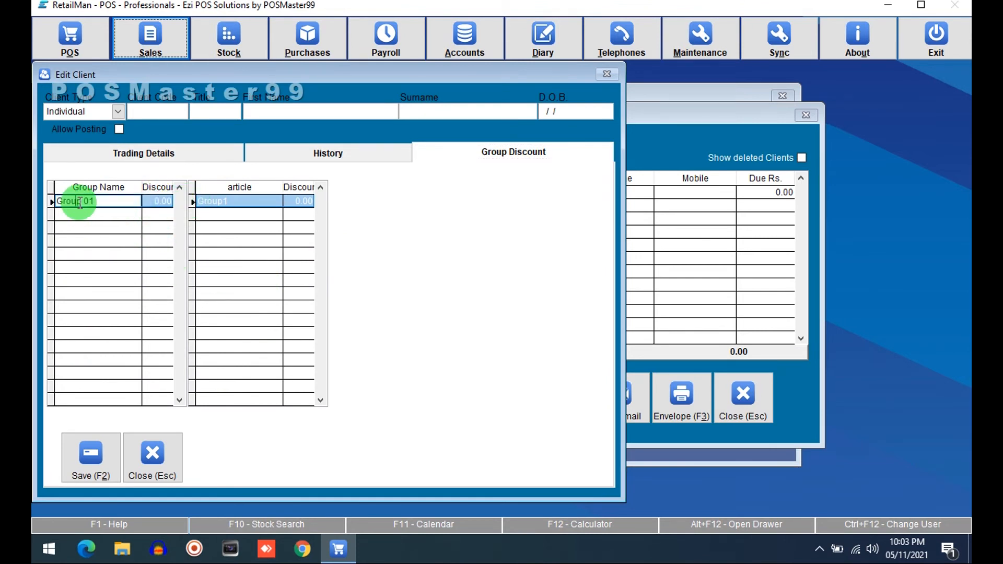
click(266, 201)
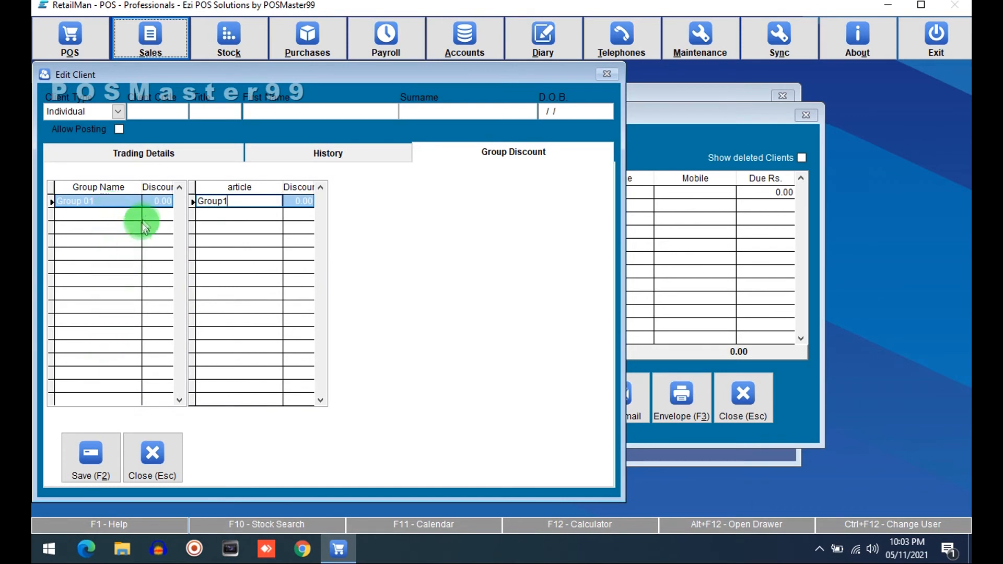
click(152, 200)
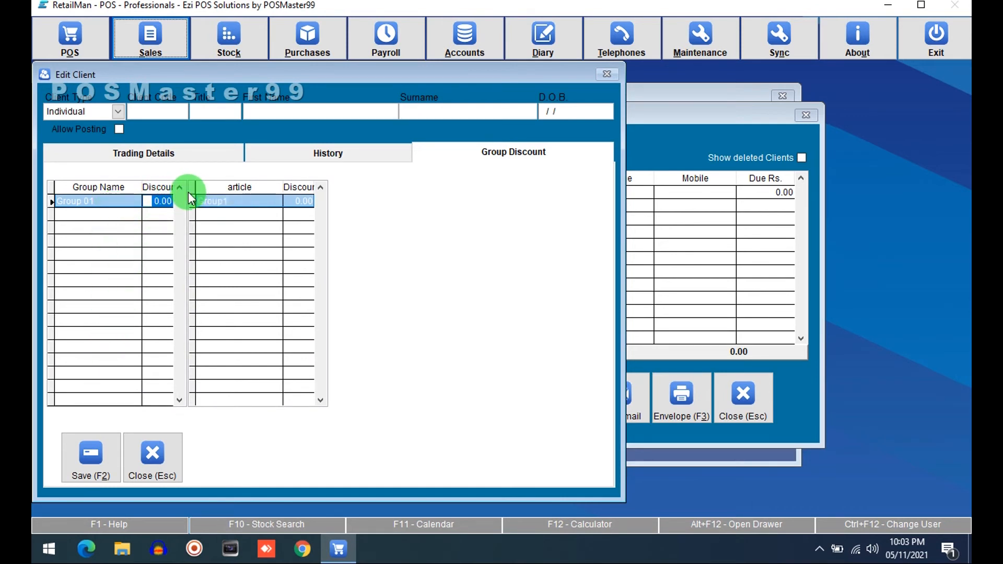
text(10)
key(Return)
click(93, 200)
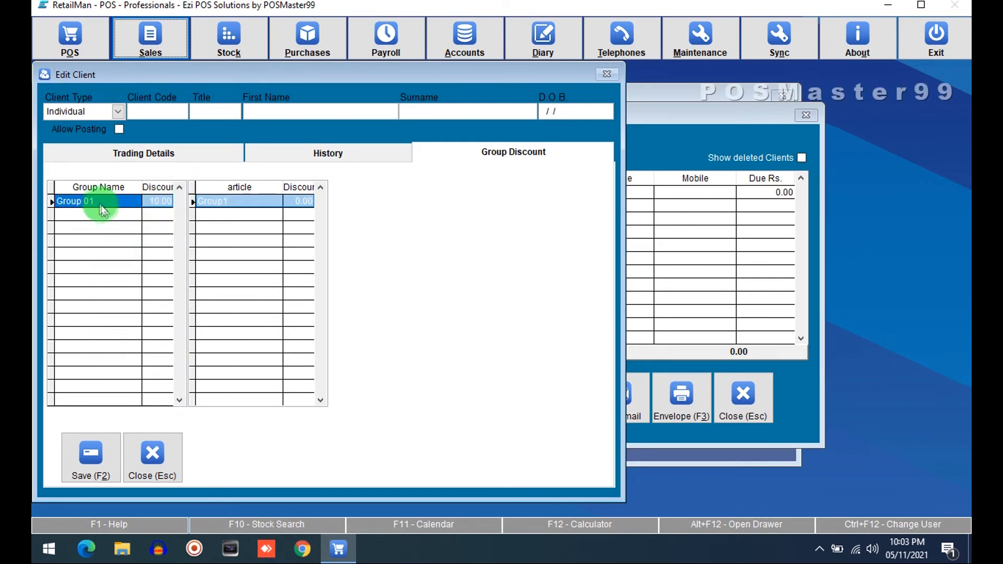
click(152, 201)
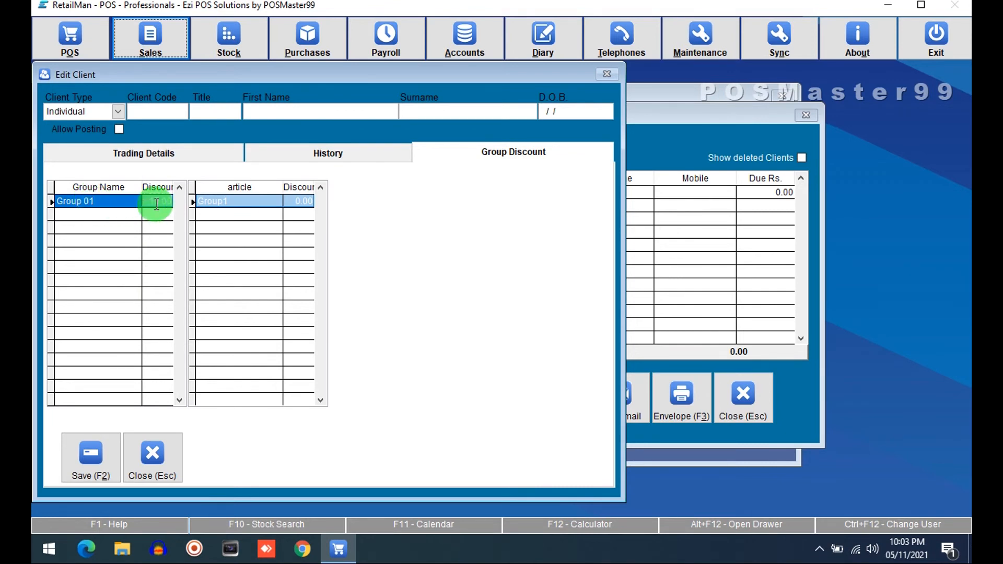
drag(261, 109, 359, 108)
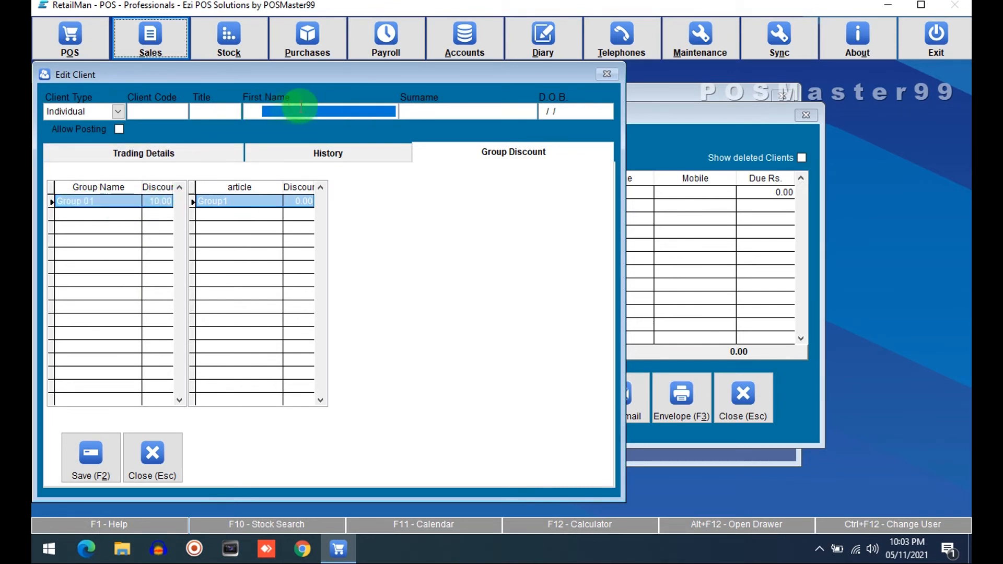
click(157, 155)
drag(364, 108, 247, 107)
click(483, 158)
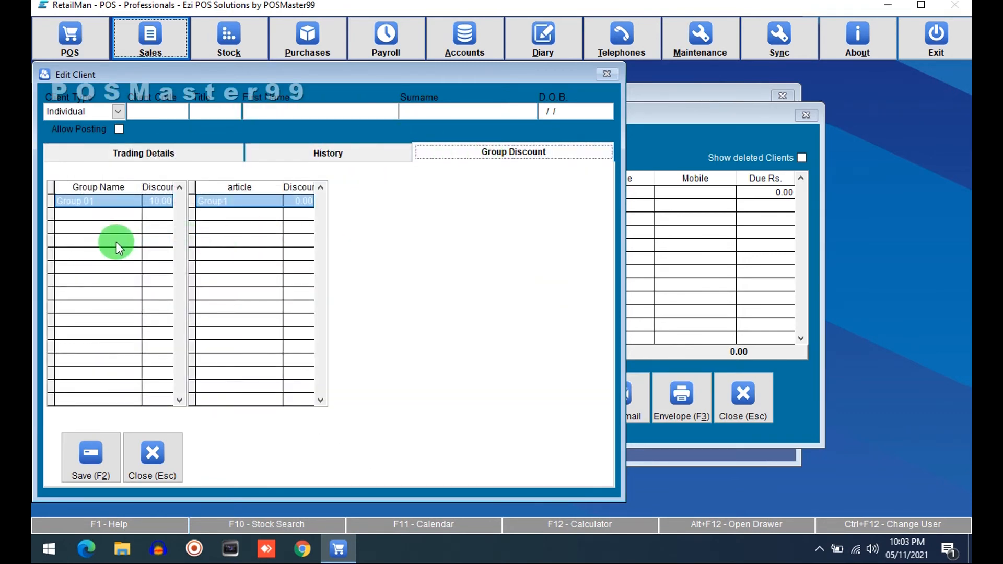
click(85, 203)
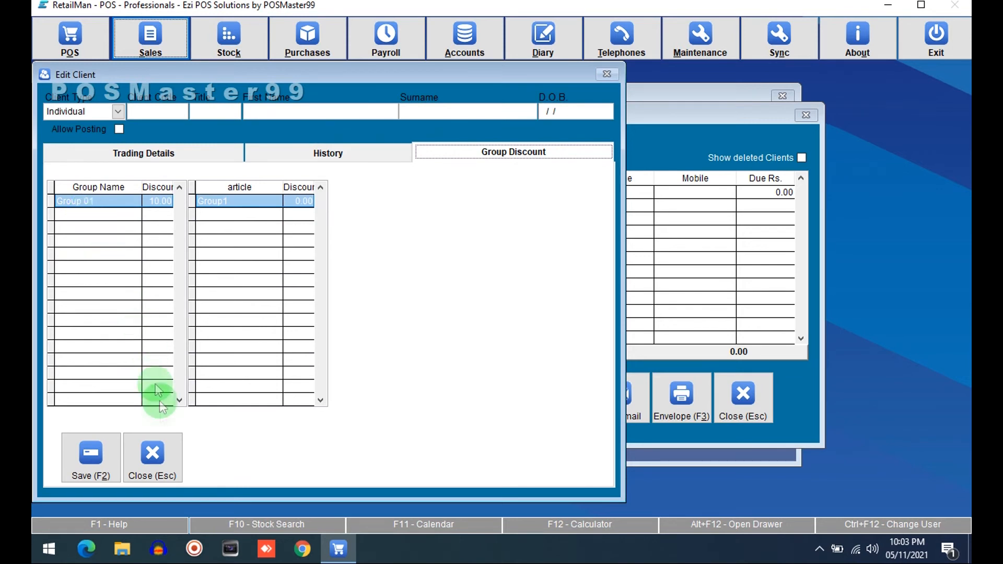
- Return to the client's trading details and enter Lahore as the city
click(196, 146)
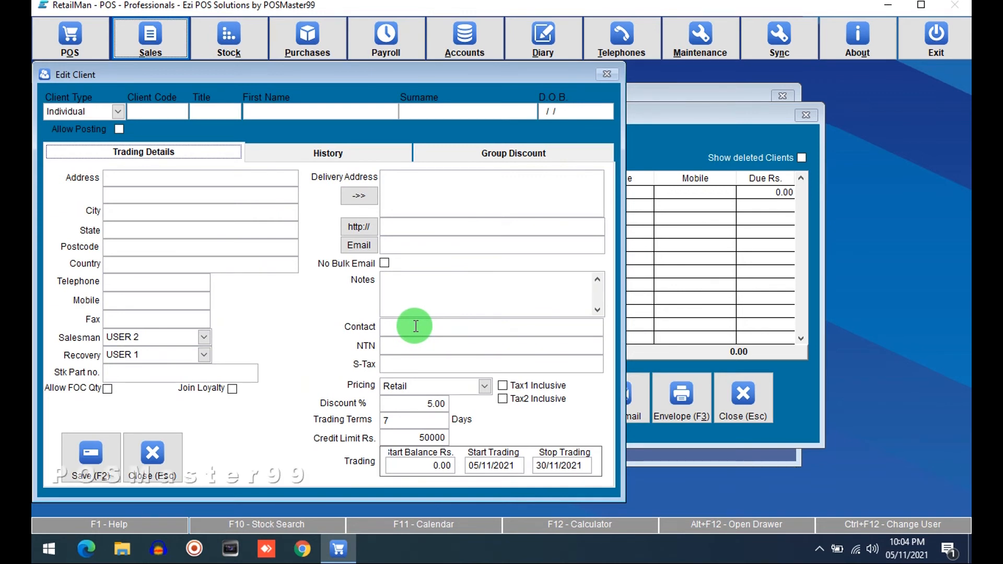
click(202, 211)
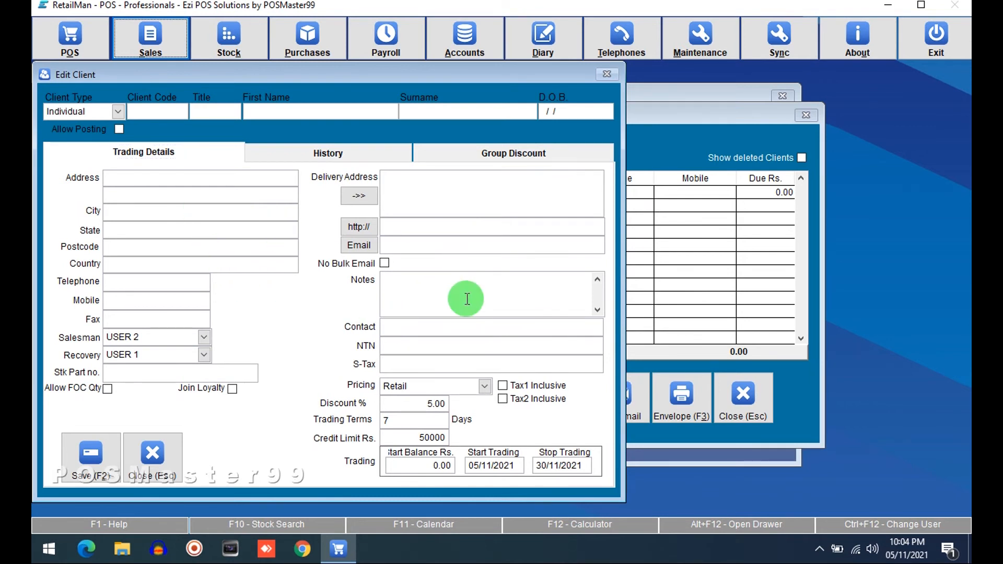
text(Lahore)
key(Tab)
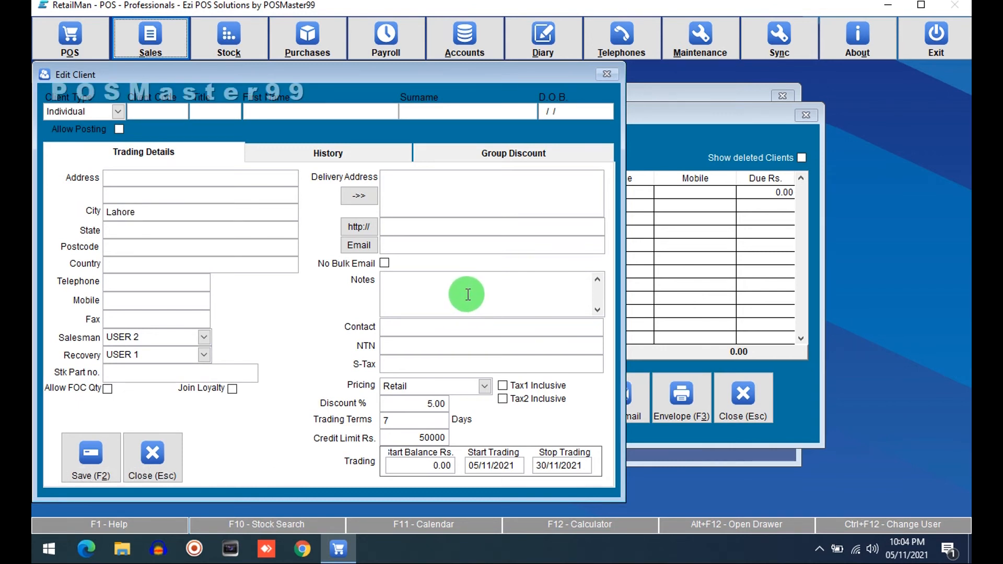
- Enter Area1 as the client's state and AREA2 as the postcode, adding the city to the post/zip code file
text(area1)
key(Tab)
text(EA2)
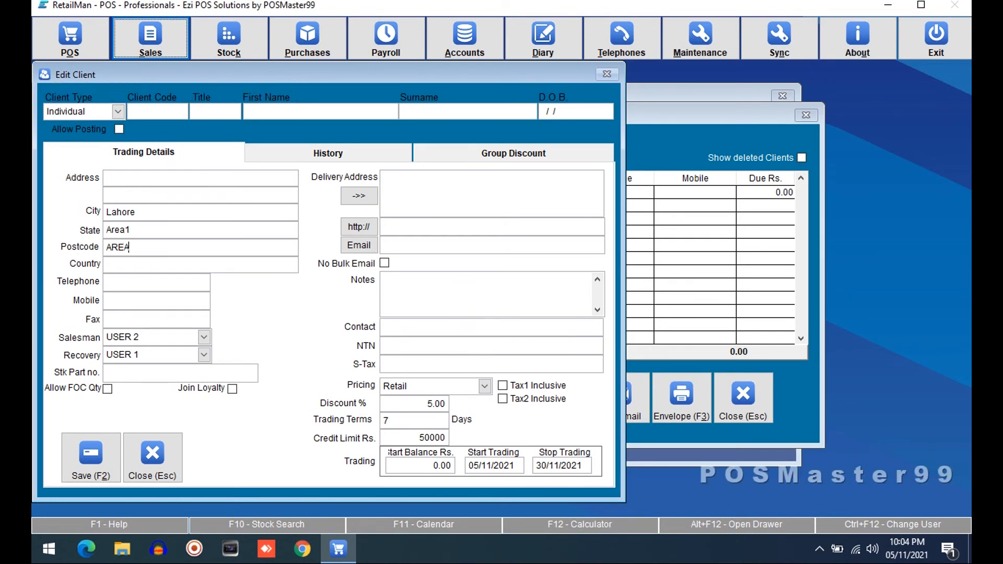
click(468, 294)
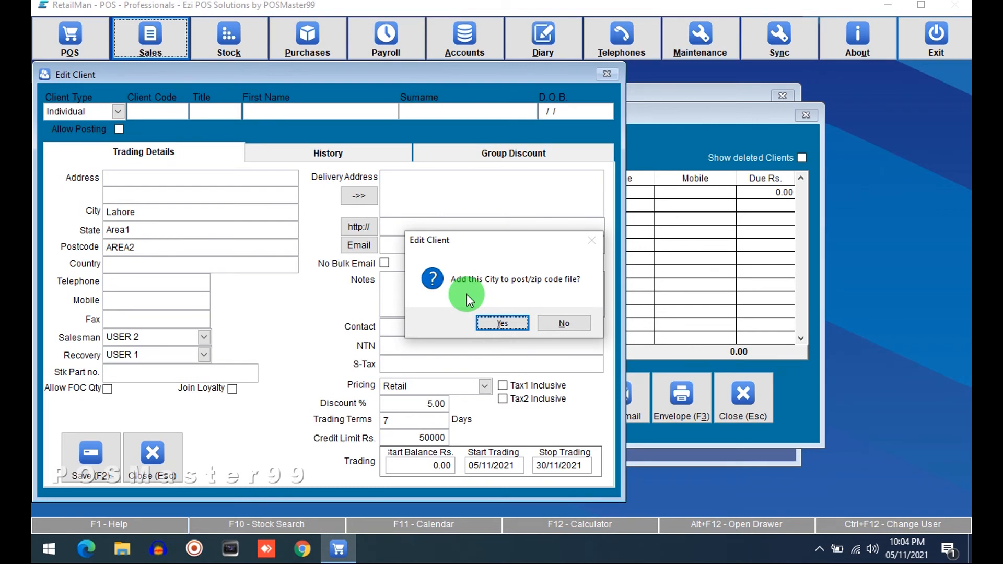
key(Return)
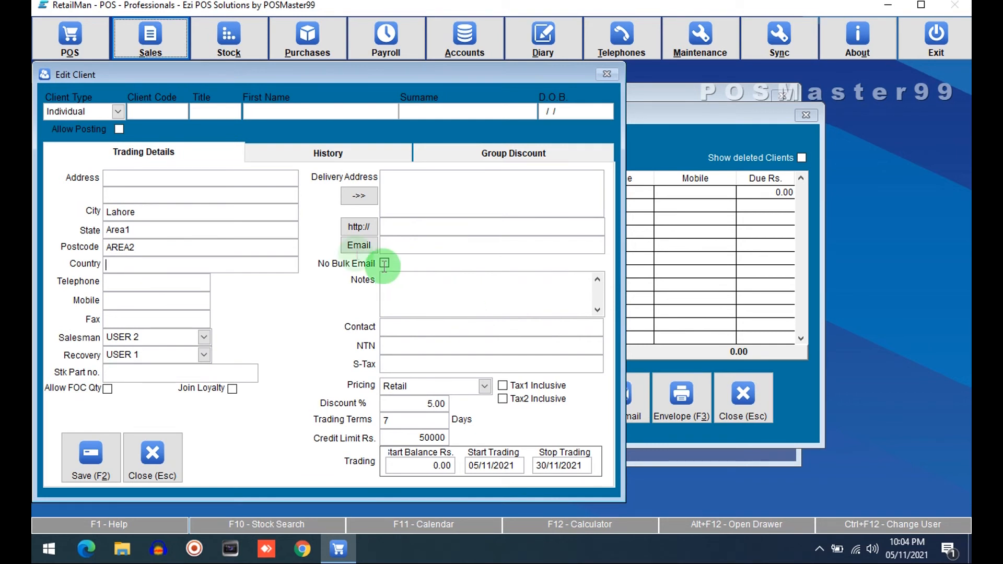
- Change the client's postcode to AREA3 and add the city under it to the post/zip code file
click(212, 250)
key(BackSpace)
text(3)
key(Tab)
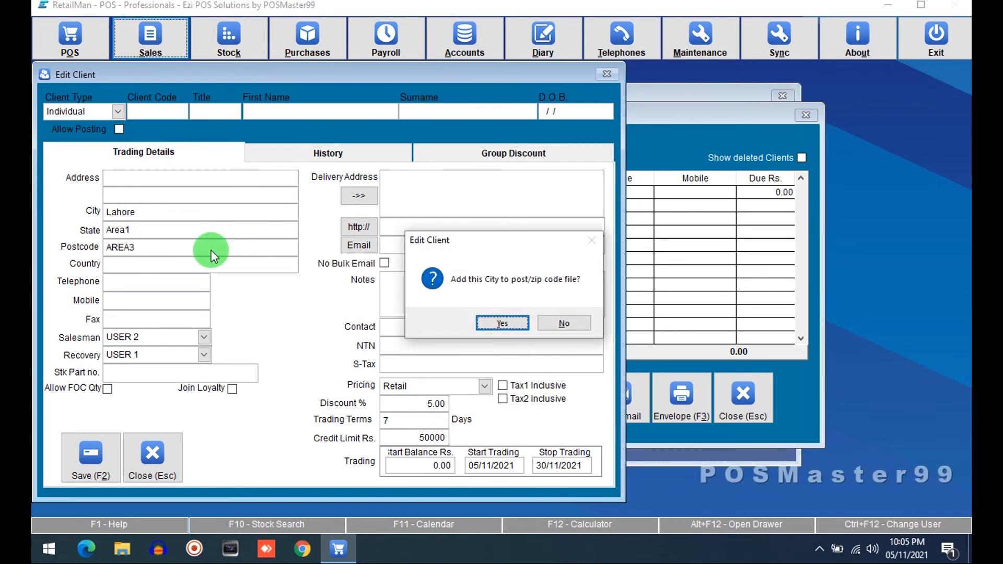
key(Return)
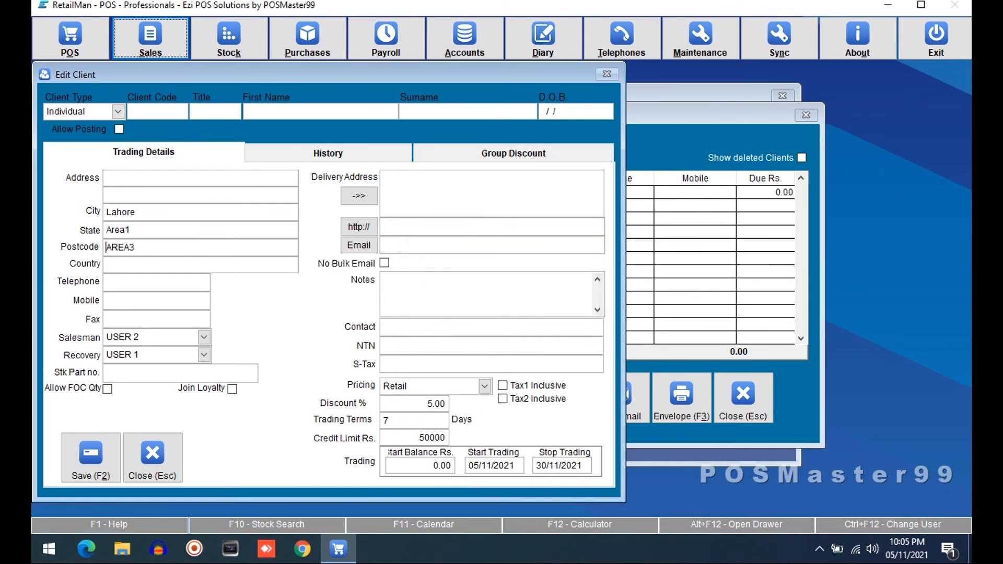
- Change the client's postcode back to AREA2
click(213, 251)
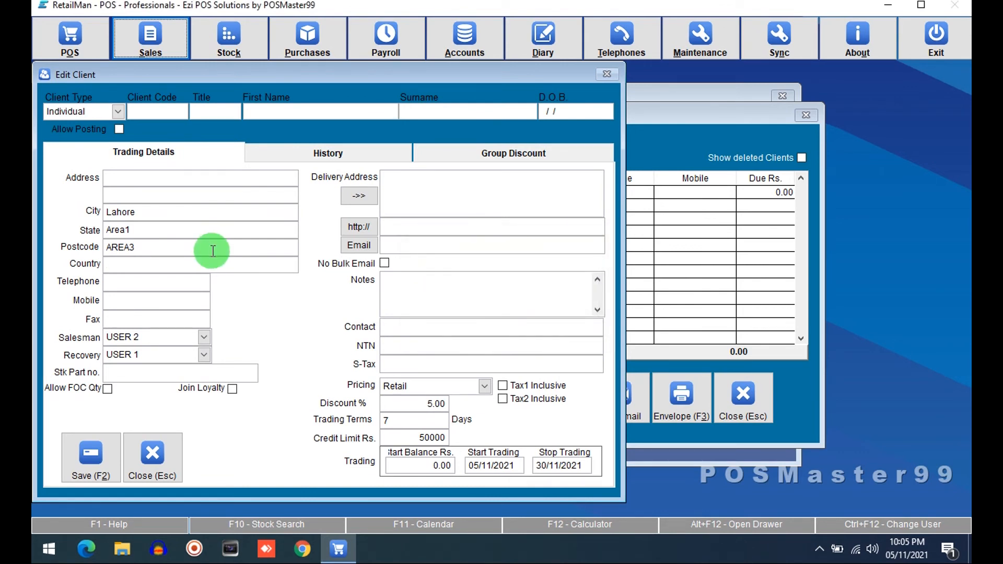
text(2)
key(Up)
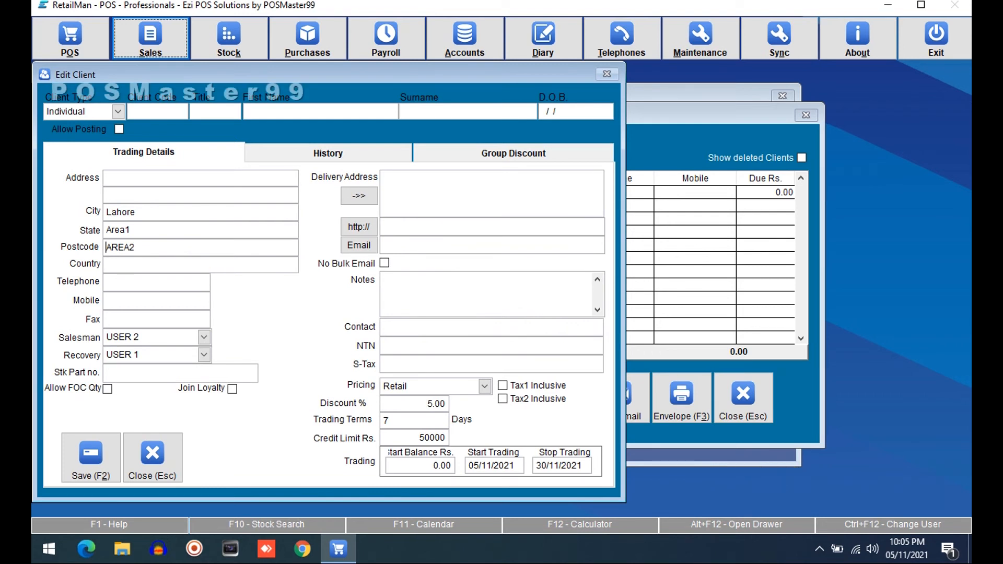
- Set the client's postcode to AREA1, add it to the post/zip code file, and leave the client record unsaved
key(Right)
key(Right)
key(Right)
key(Right)
key(Right)
key(BackSpace)
text(1)
key(Return)
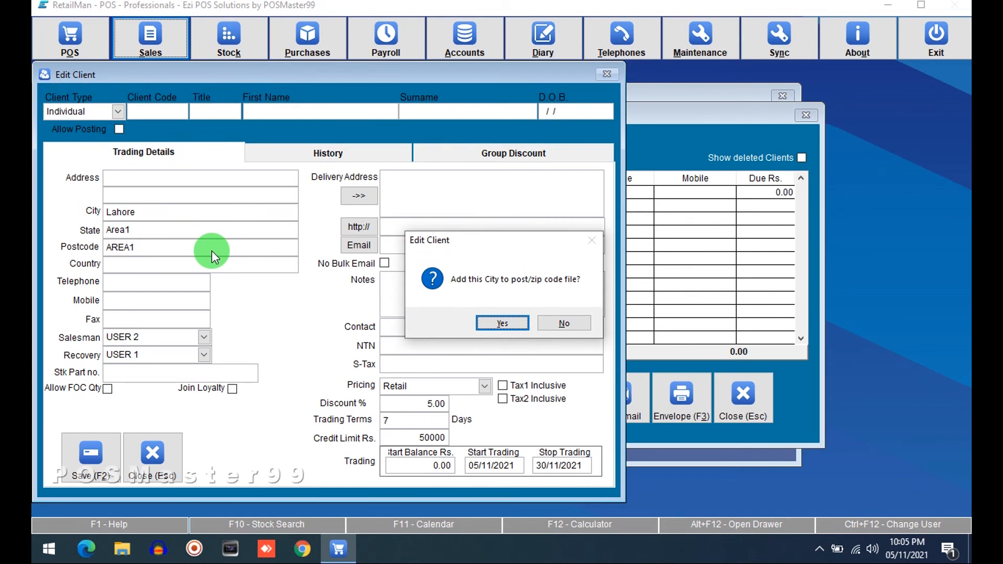
key(Return)
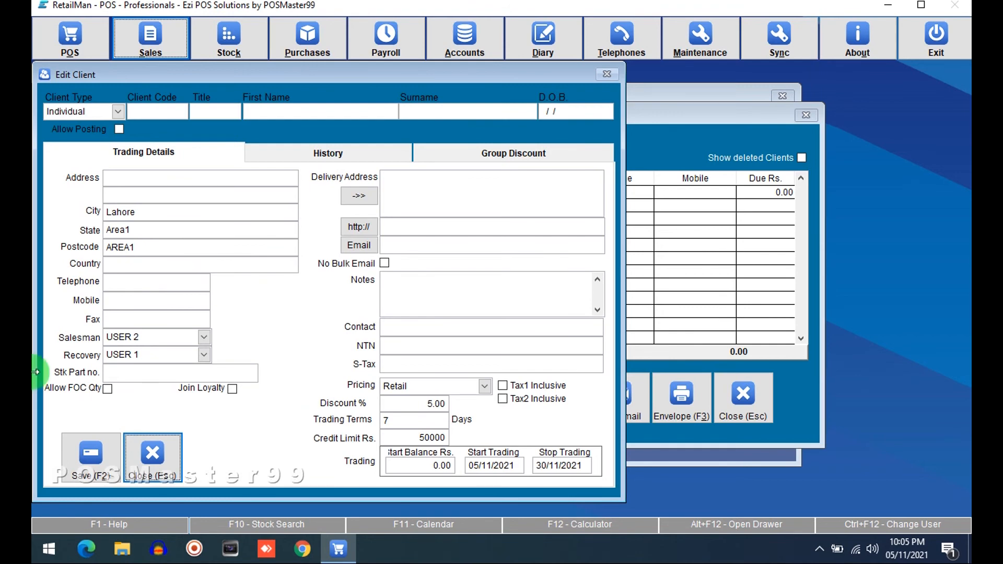
key(Escape)
key(Escape)
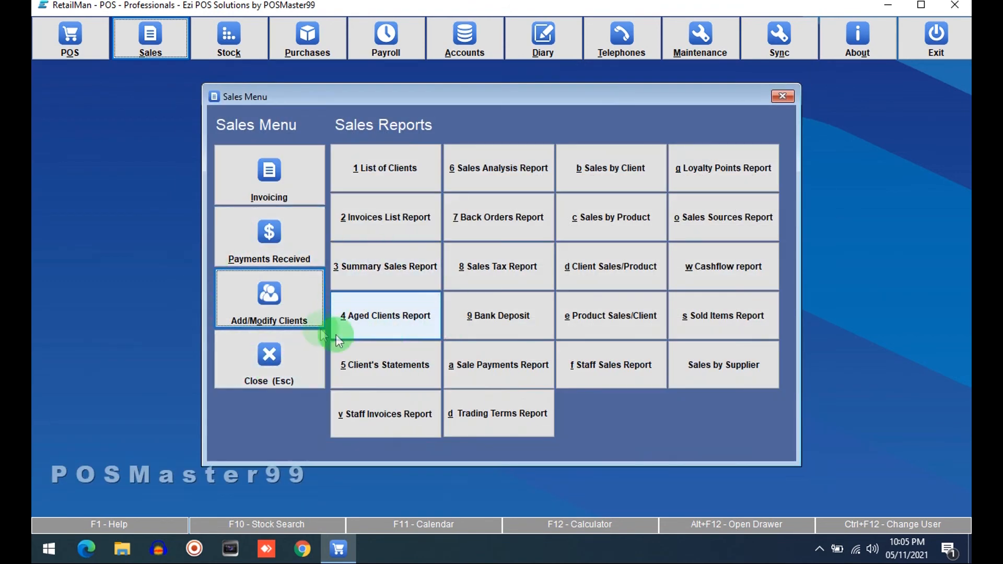
- Examine the client city, state and postcode filters in the Invoices List, Staff Invoices and List of Clients reports
click(386, 218)
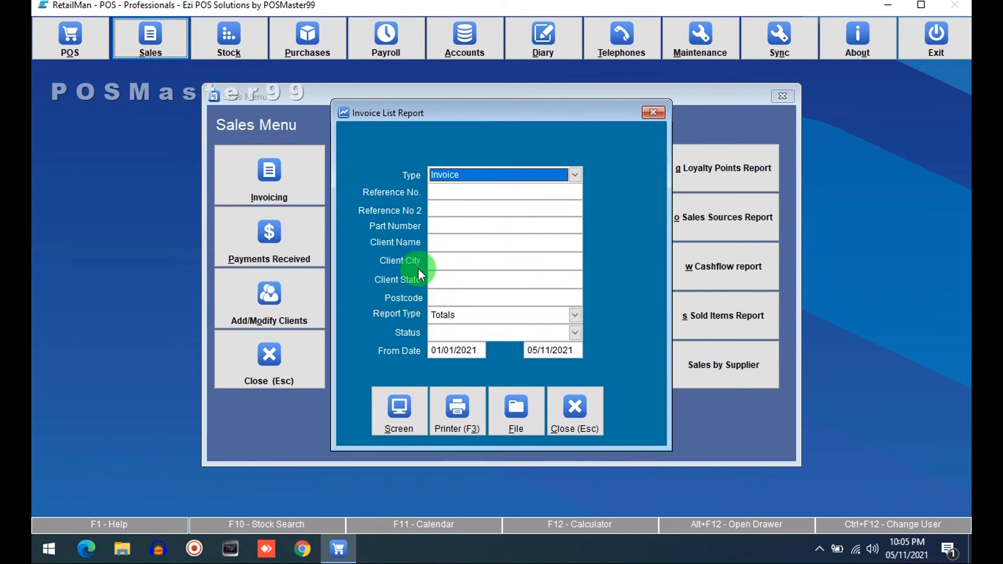
click(447, 260)
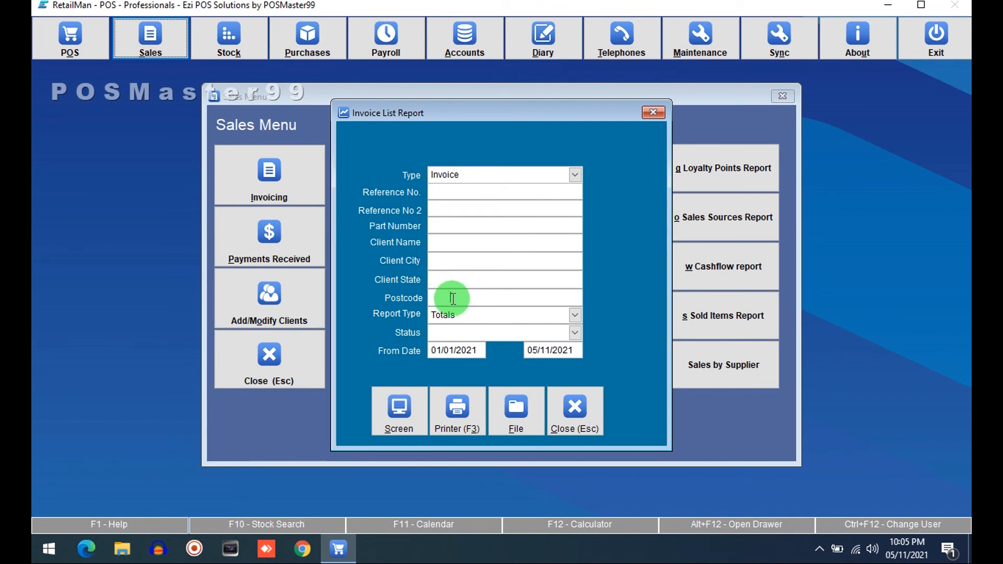
key(Escape)
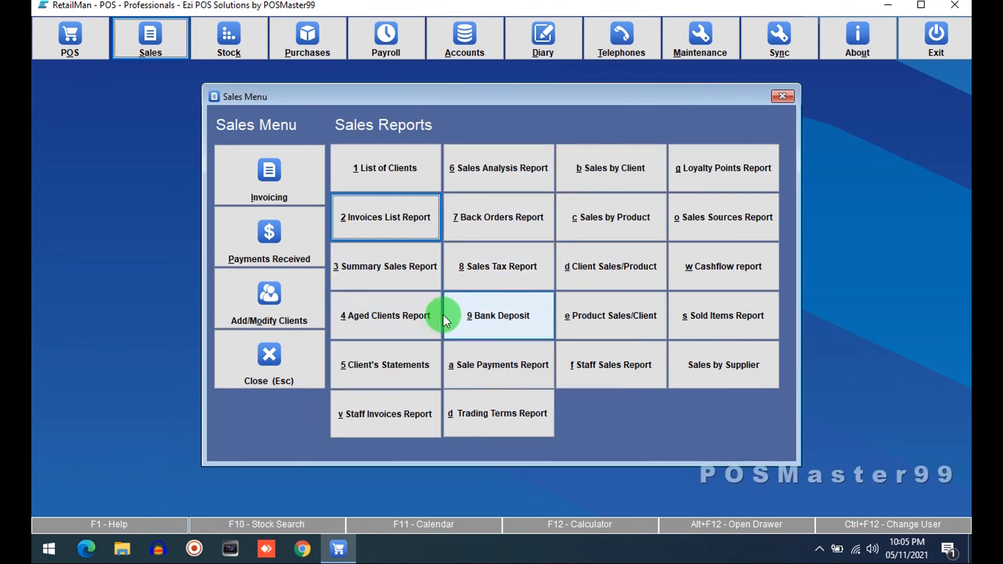
click(396, 414)
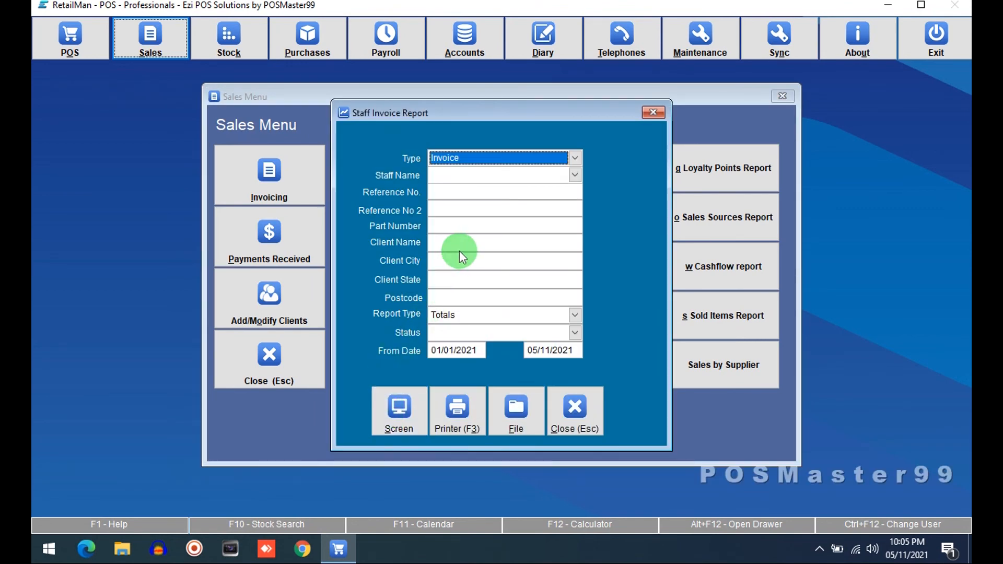
key(Escape)
click(389, 175)
key(Escape)
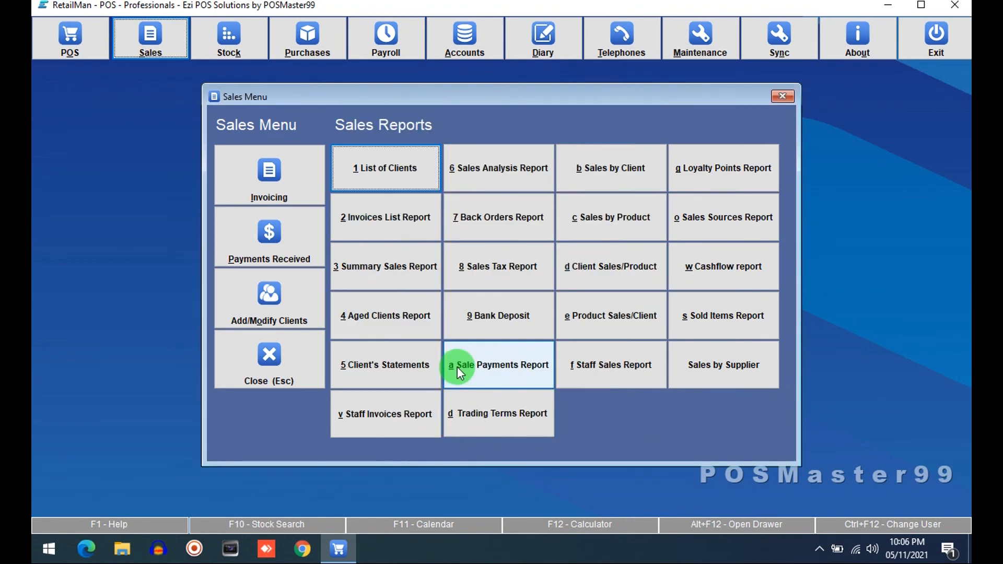
- Examine the client location filters in the Trading Terms, Sales by Supplier and Staff Sales reports
click(483, 411)
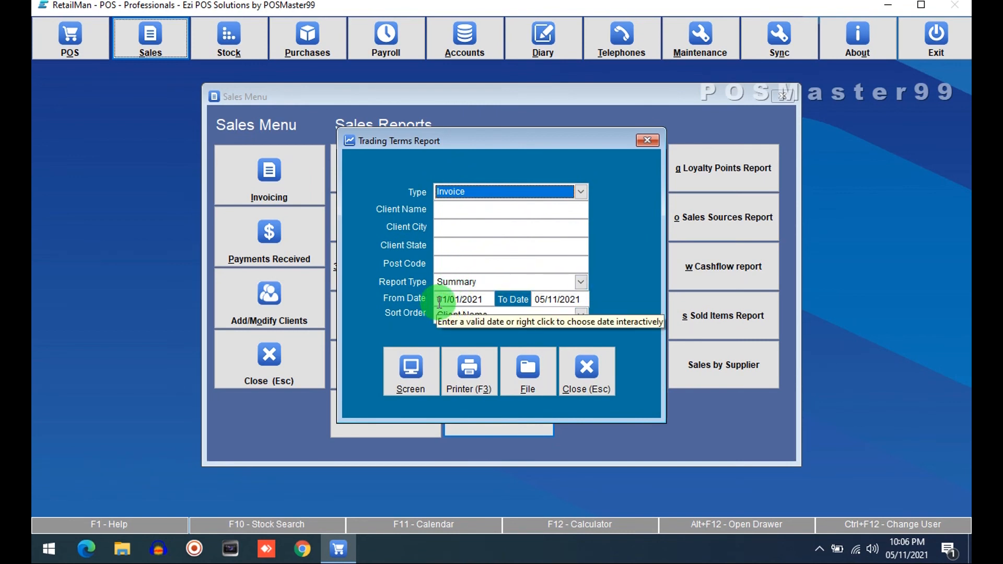
key(Escape)
click(716, 373)
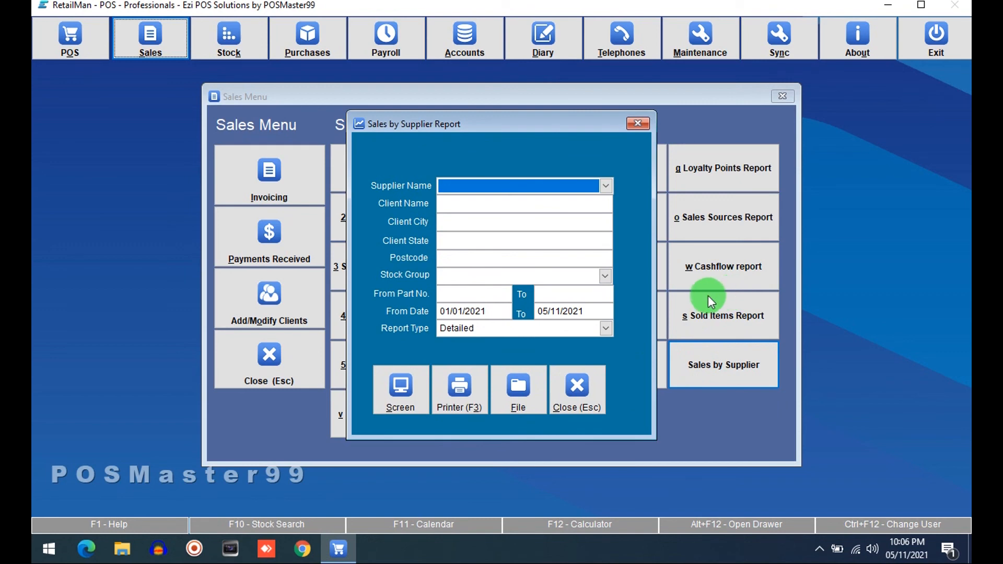
key(Escape)
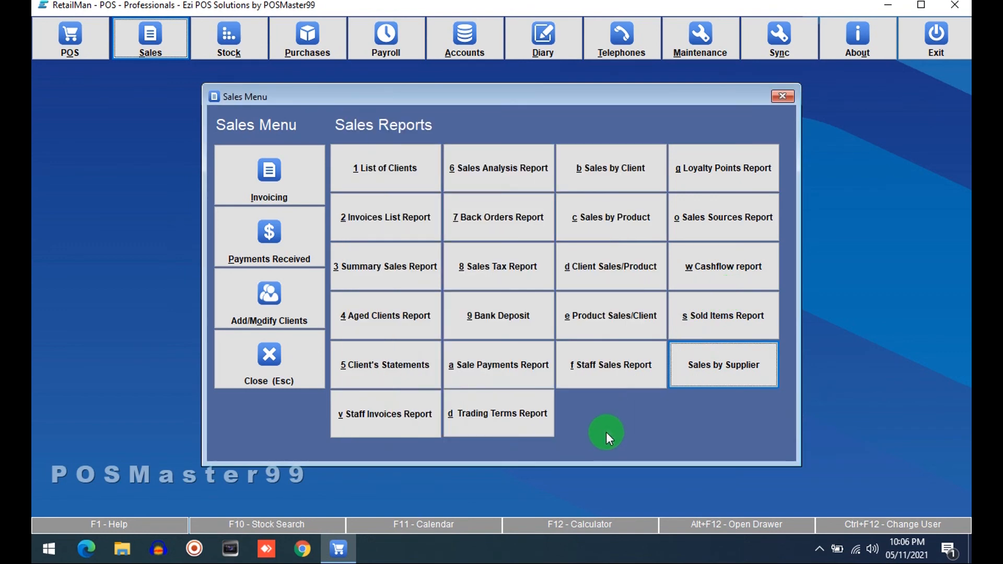
click(609, 364)
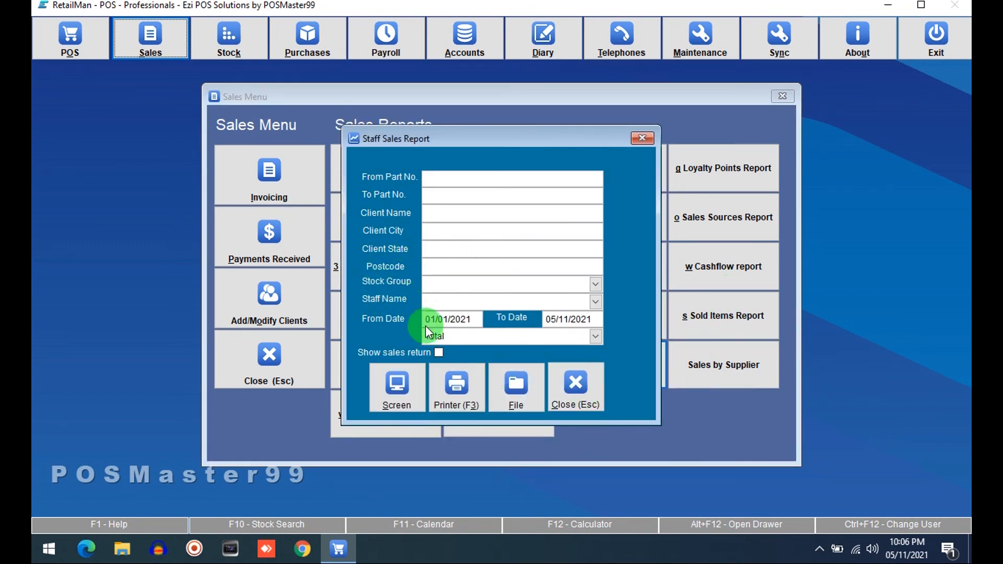
click(600, 404)
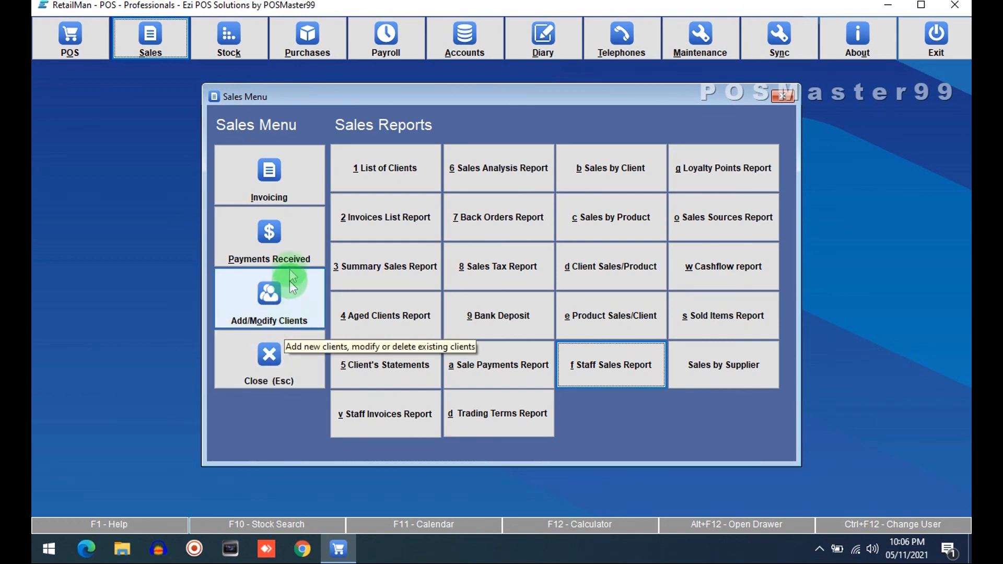
- View the client payments received form and leave the sales section
click(295, 247)
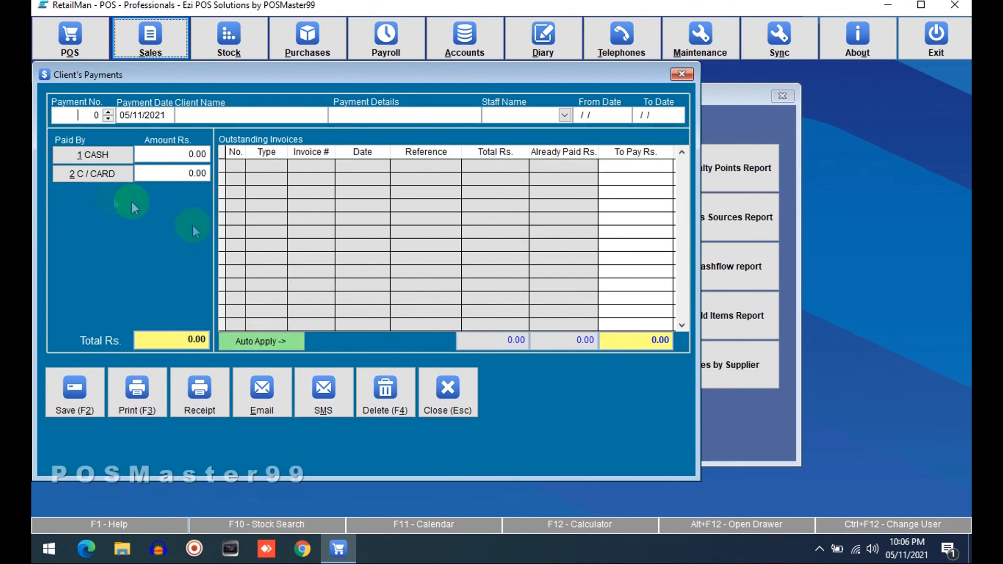
key(Escape)
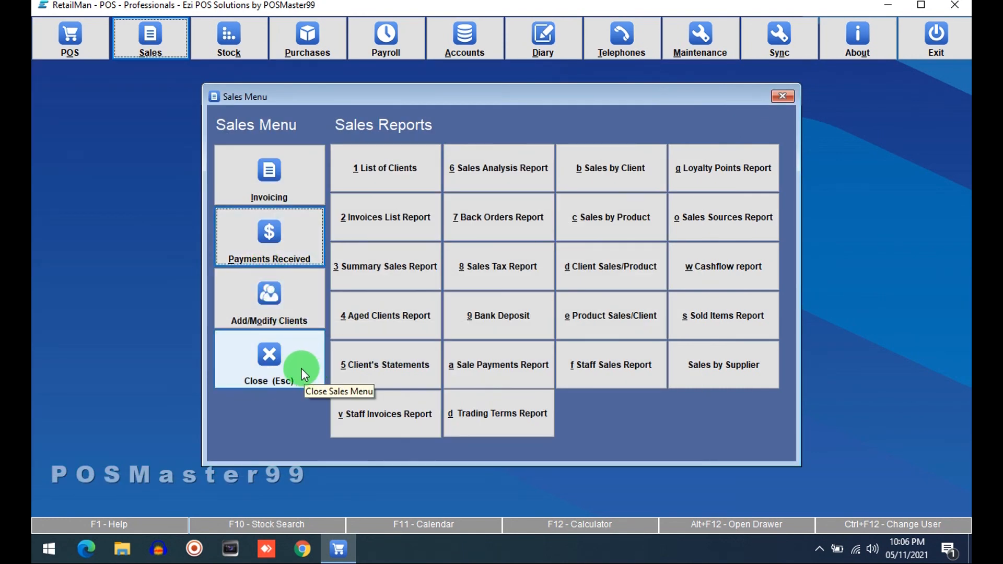
click(300, 355)
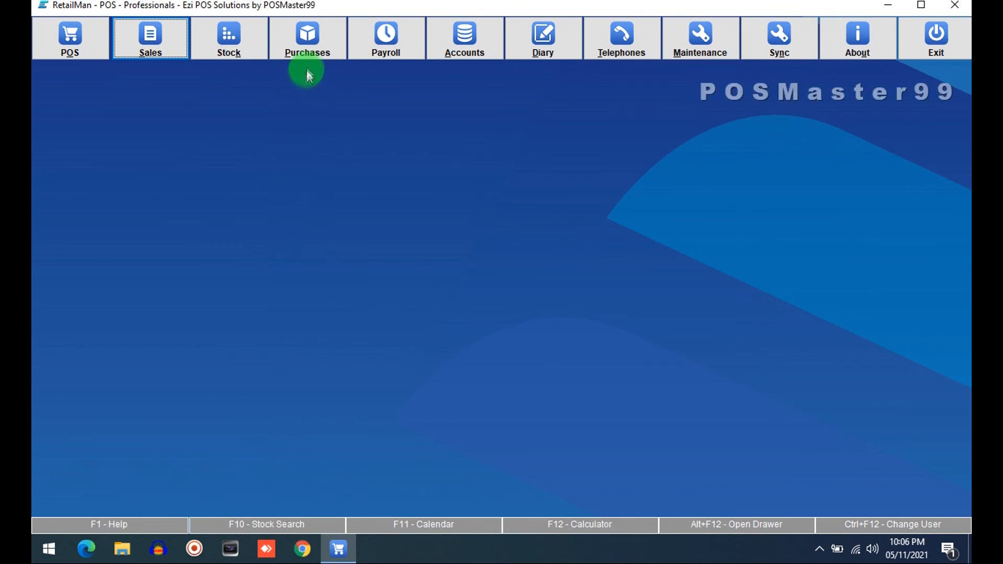
- Open a new purchase, examine its supplier deposit form with deposit number 1, and leave both without saving
click(307, 39)
click(327, 157)
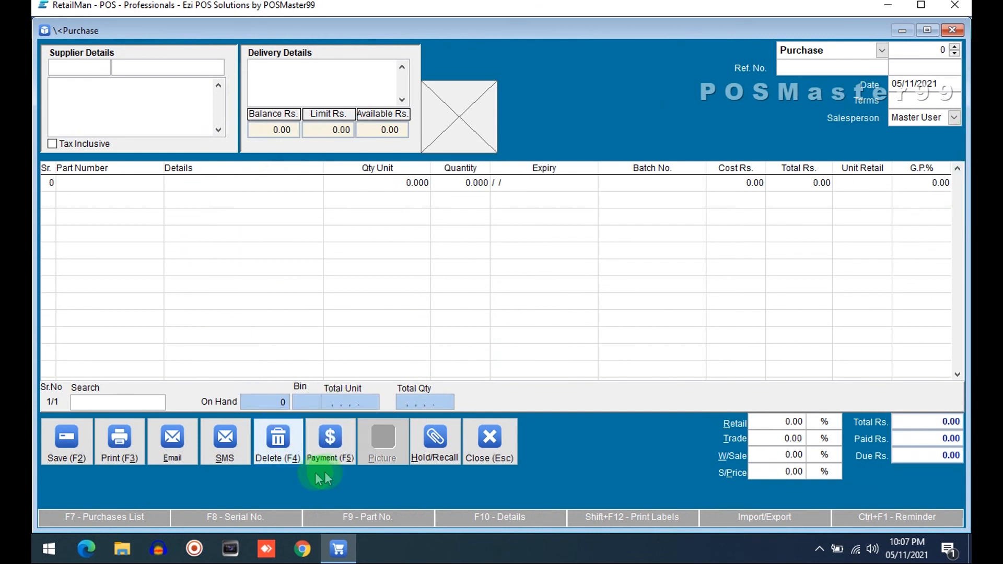
click(334, 447)
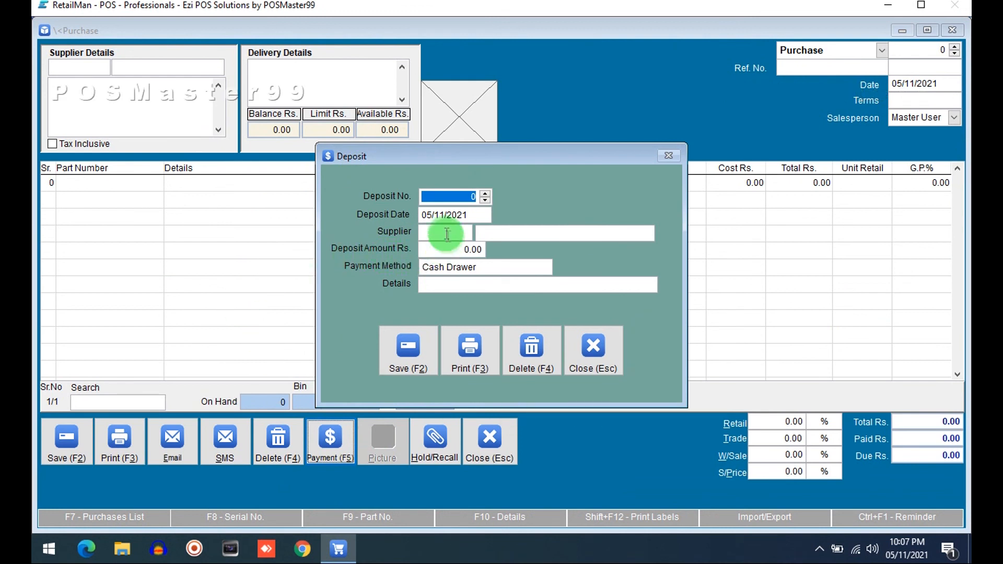
text(1)
click(484, 235)
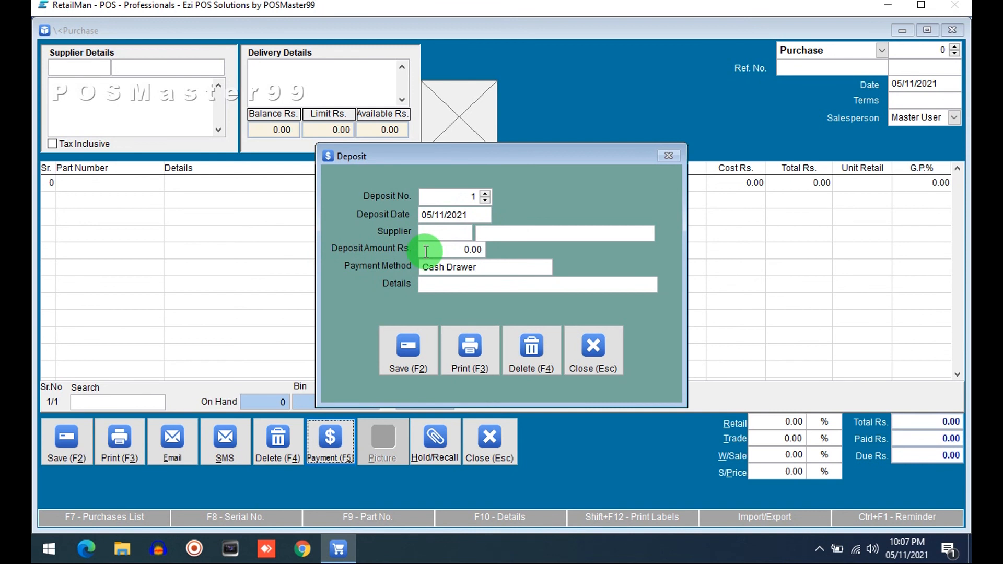
click(595, 364)
click(500, 431)
click(329, 357)
- Open a new sales invoice, examine its client deposit form, and leave both without saving
click(149, 55)
click(269, 183)
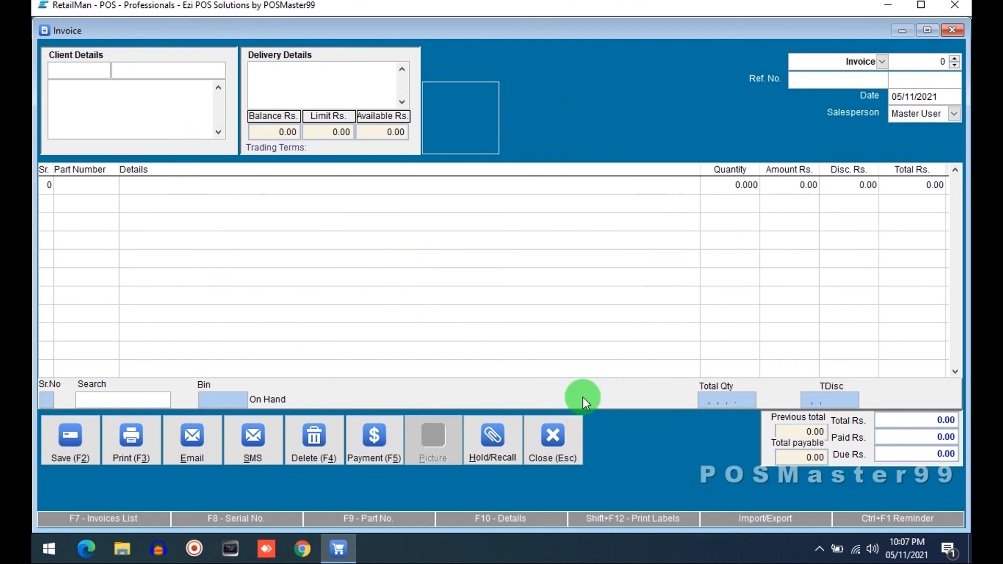
click(355, 447)
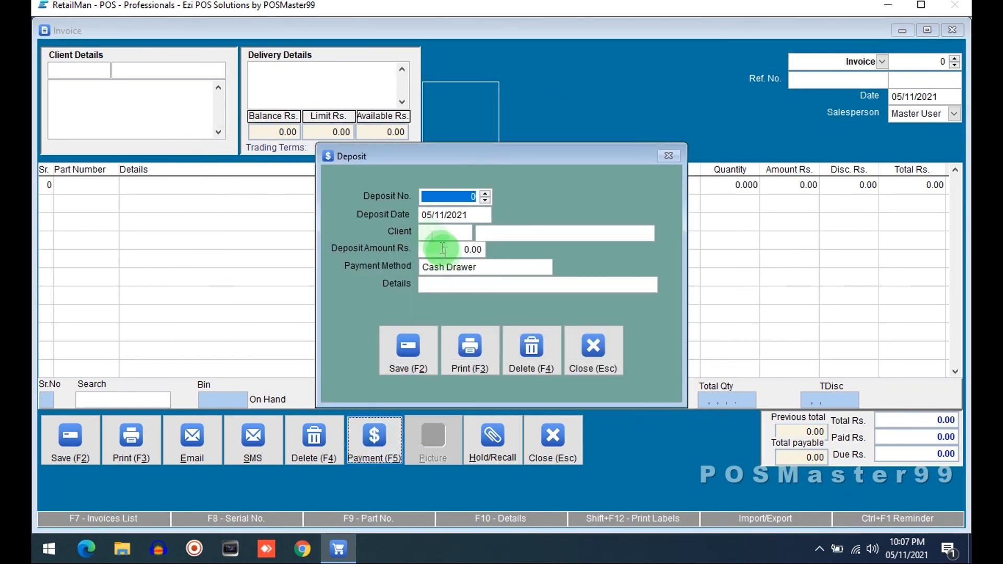
drag(512, 233, 577, 233)
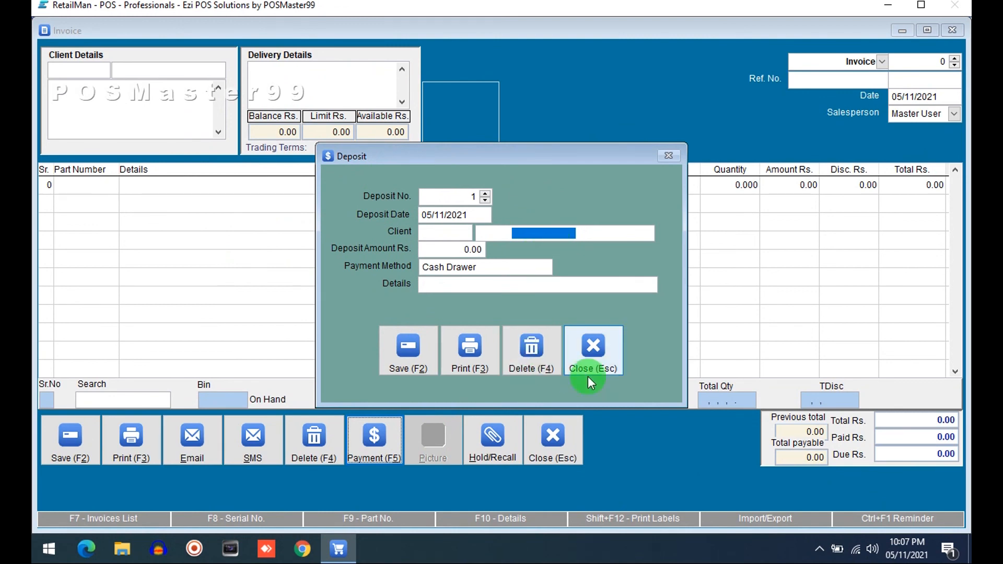
click(602, 355)
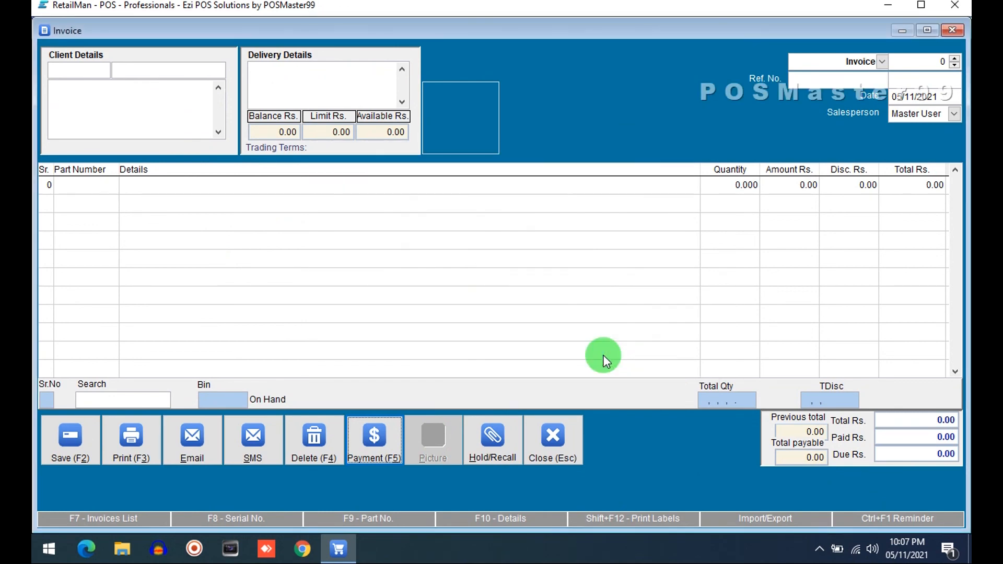
click(551, 438)
click(293, 373)
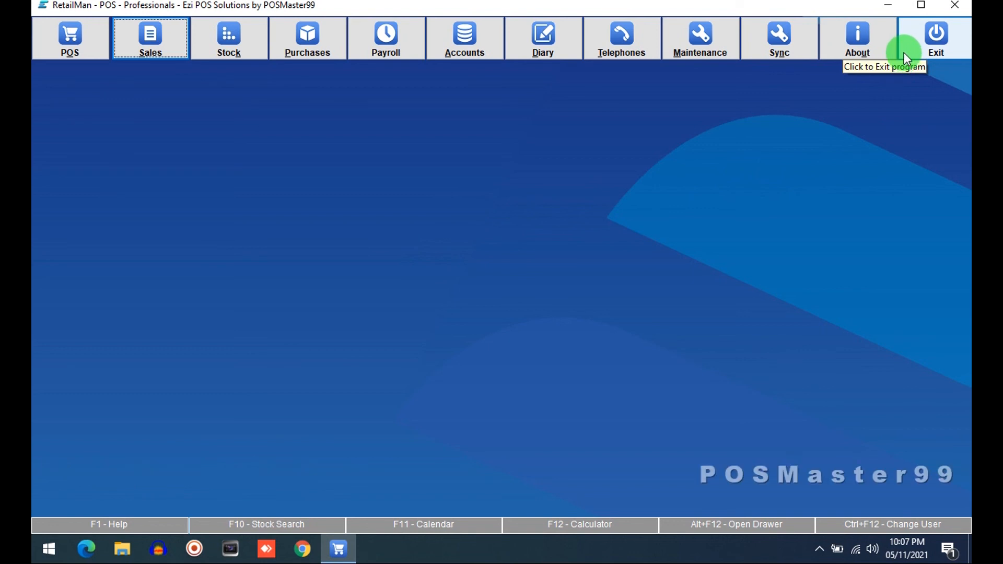
- Exit the program
click(922, 48)
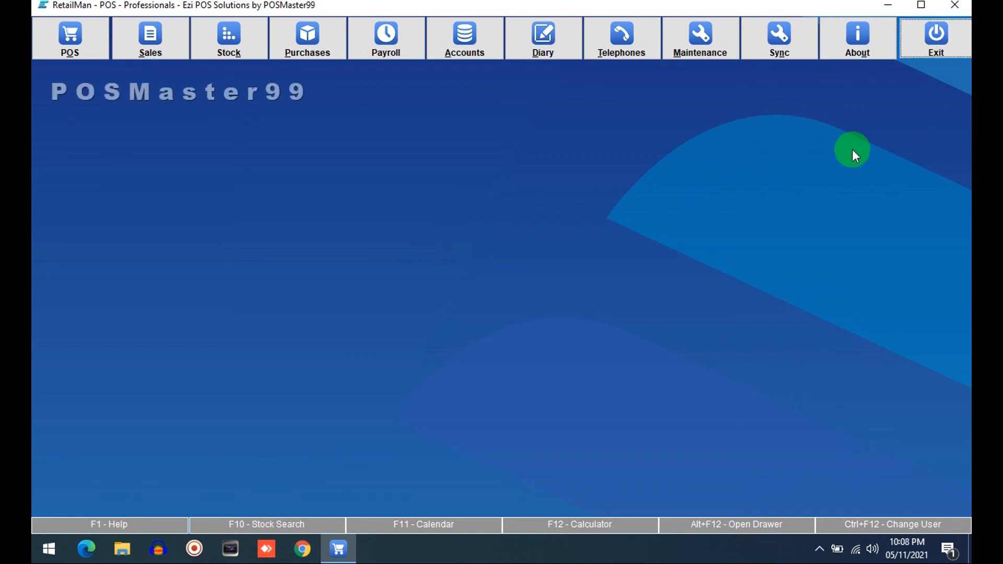